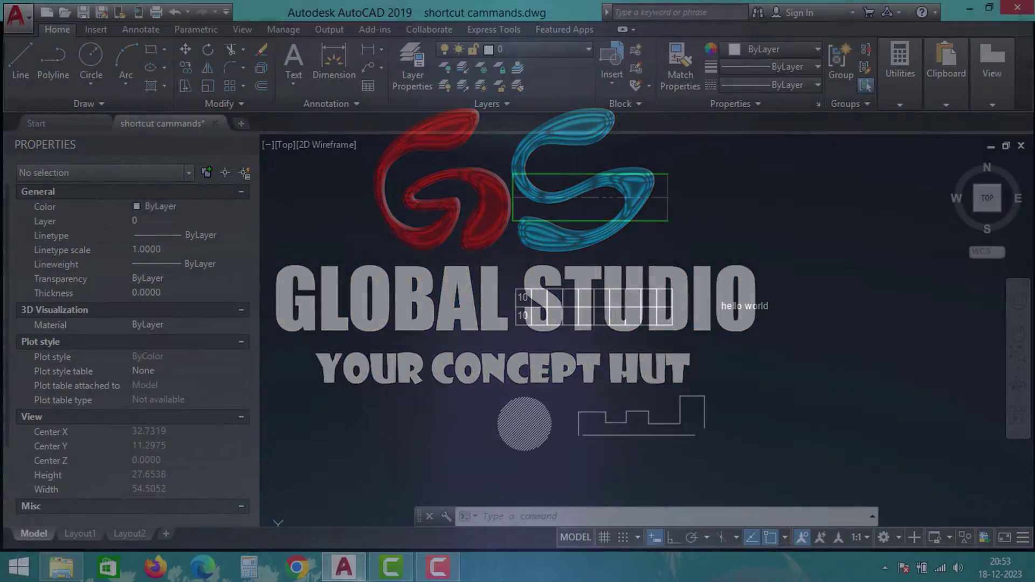
Pan, window-select and clear, then zoom in on the hatched circle and stepped profile
middle_drag(641, 407, 642, 377)
middle_drag(619, 328, 613, 357)
click(427, 144)
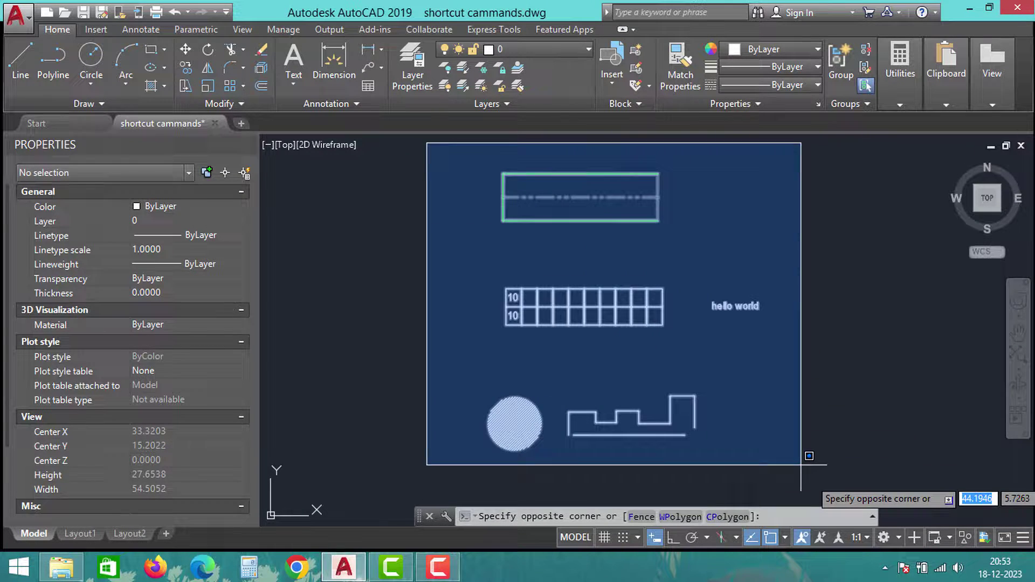
click(877, 482)
key(Escape)
key(Escape)
key(Escape)
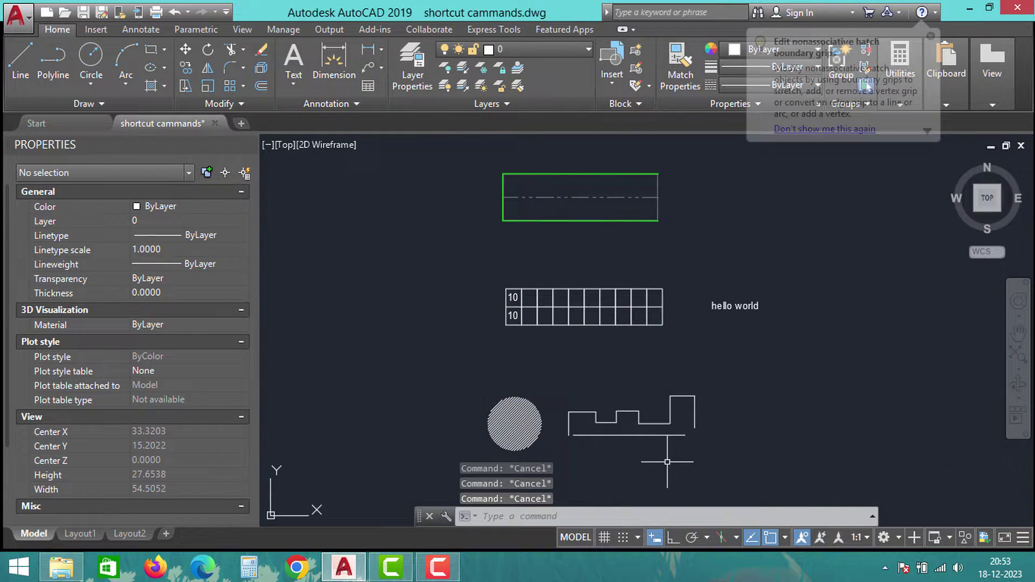
middle_drag(617, 468, 614, 428)
scroll(601, 399, up, 4)
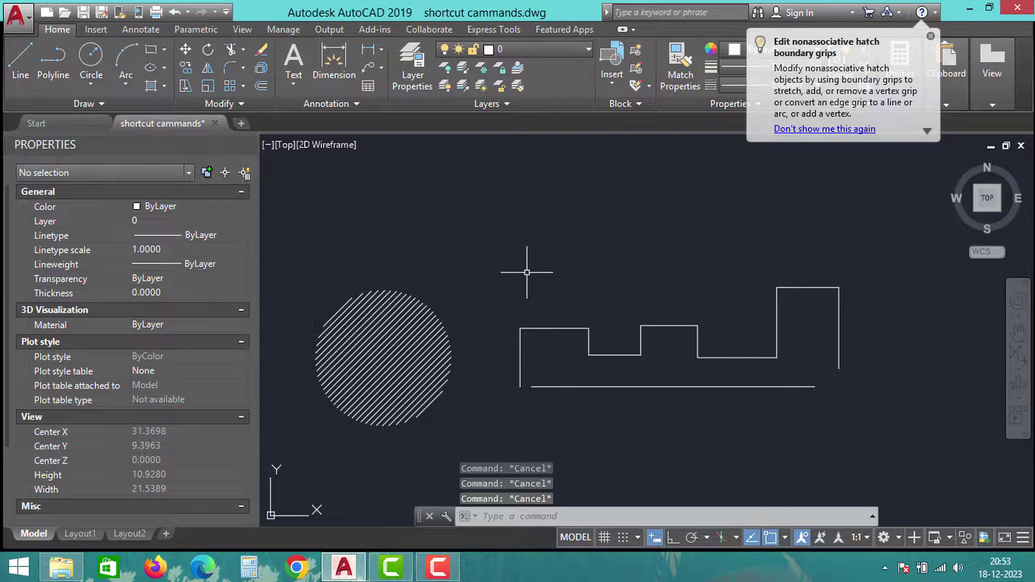
click(930, 37)
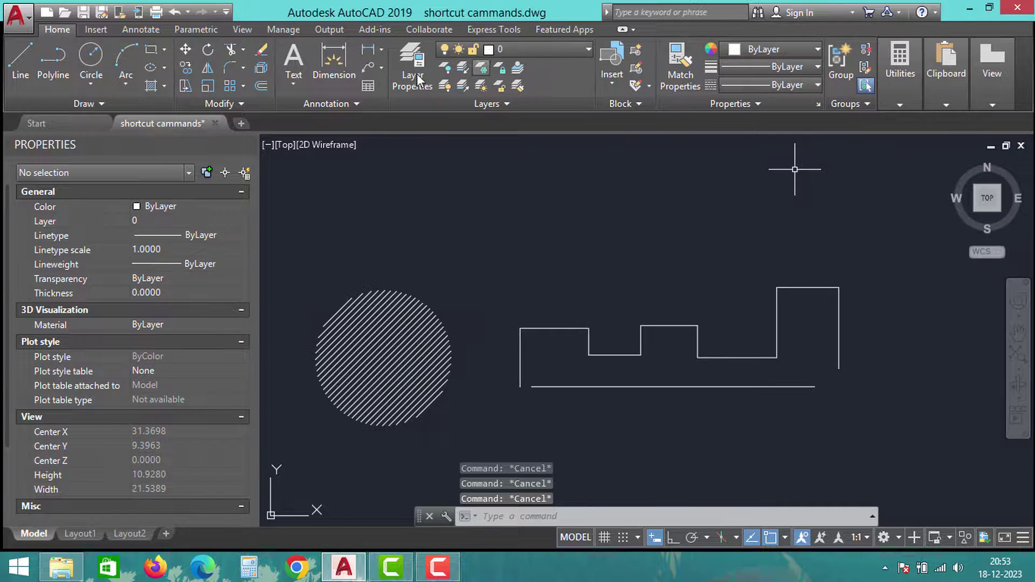
click(368, 53)
scroll(629, 335, up, 2)
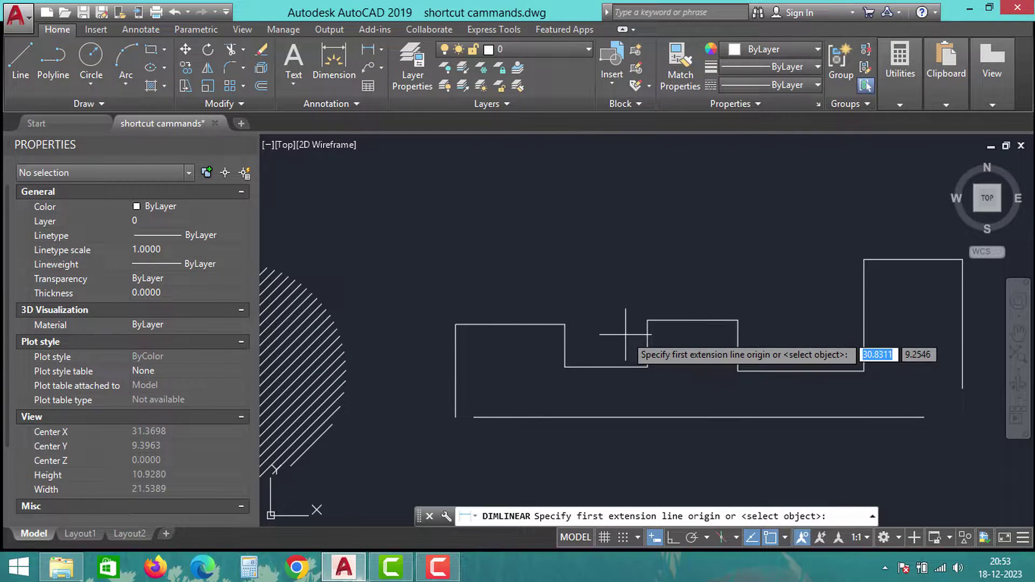
key(Escape)
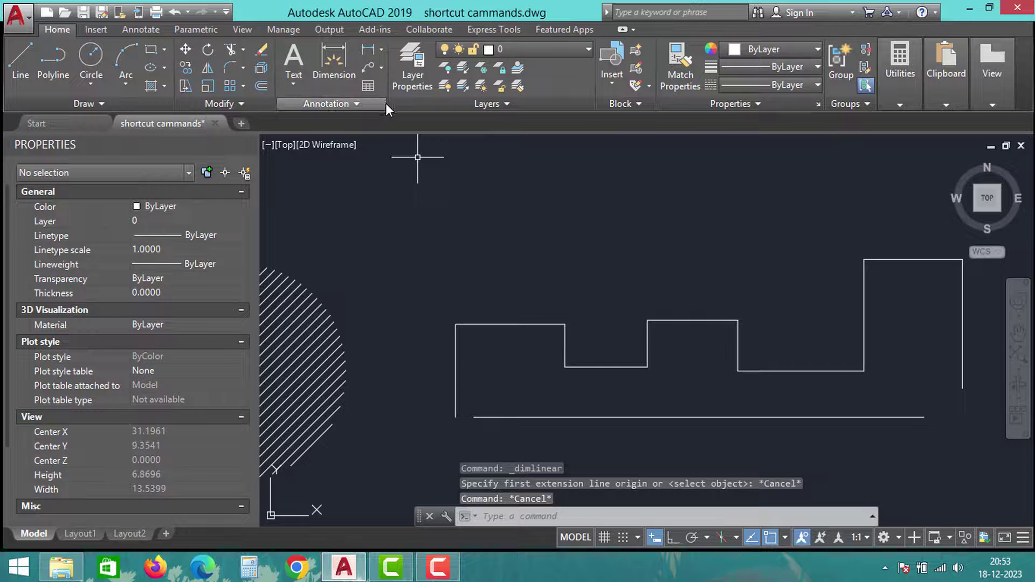
click(369, 48)
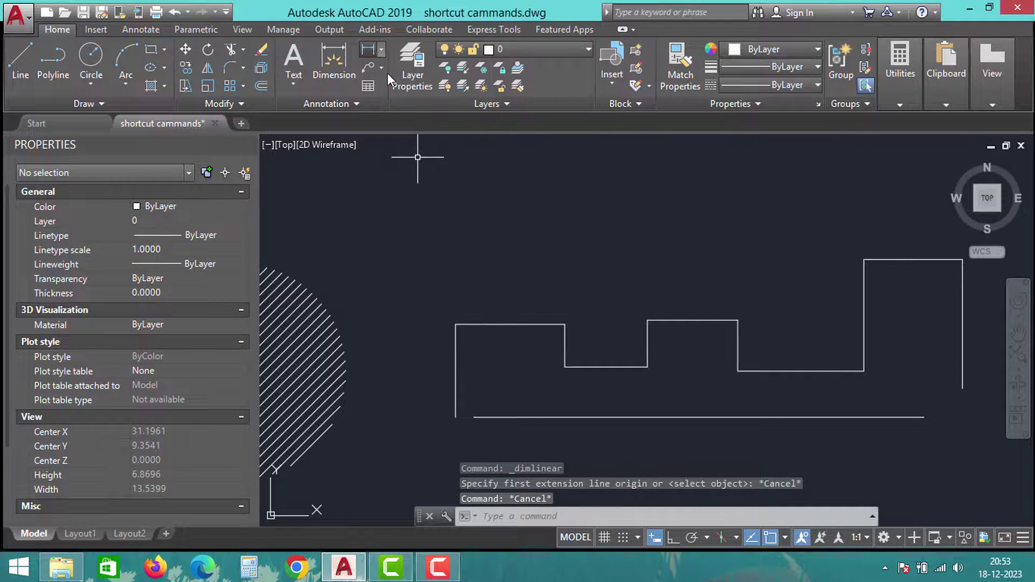
click(456, 324)
key(Escape)
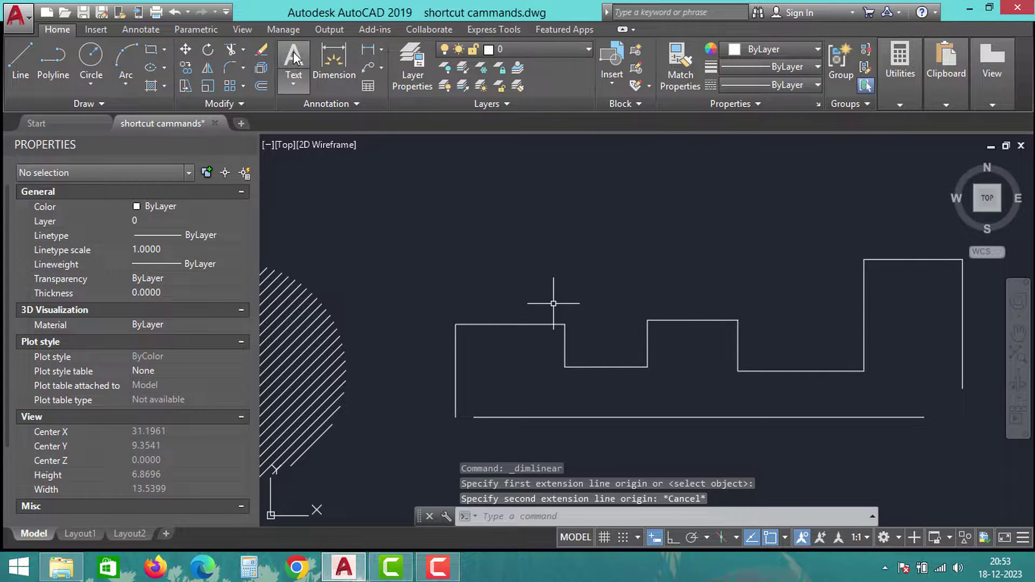
click(369, 49)
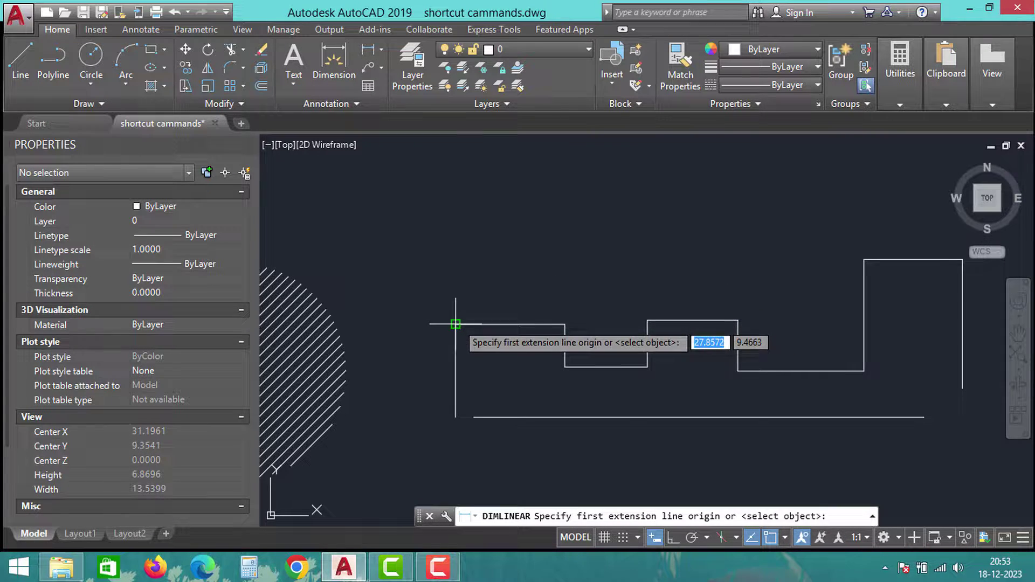
click(457, 325)
click(565, 324)
click(539, 213)
key(Return)
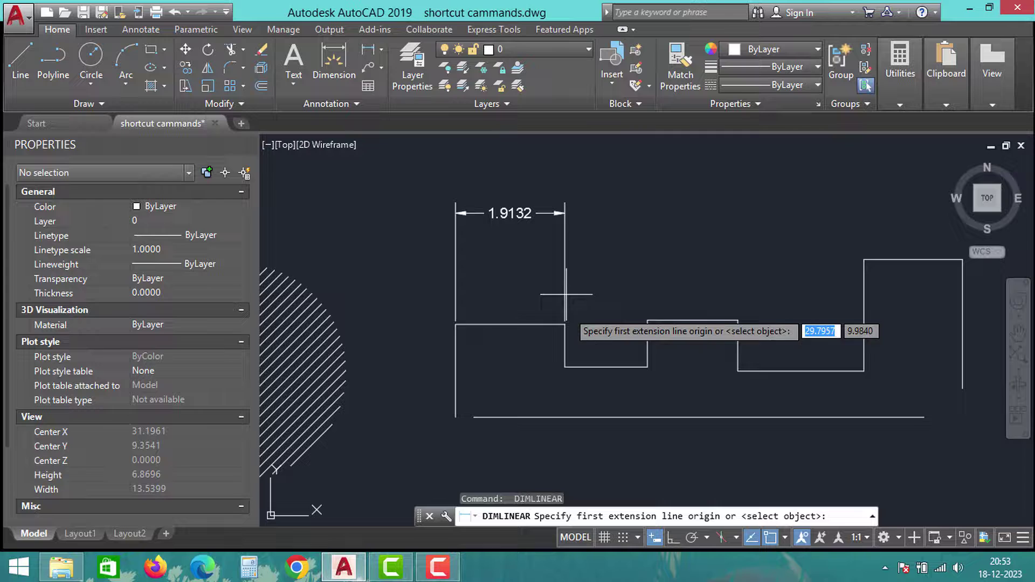
click(566, 325)
click(647, 320)
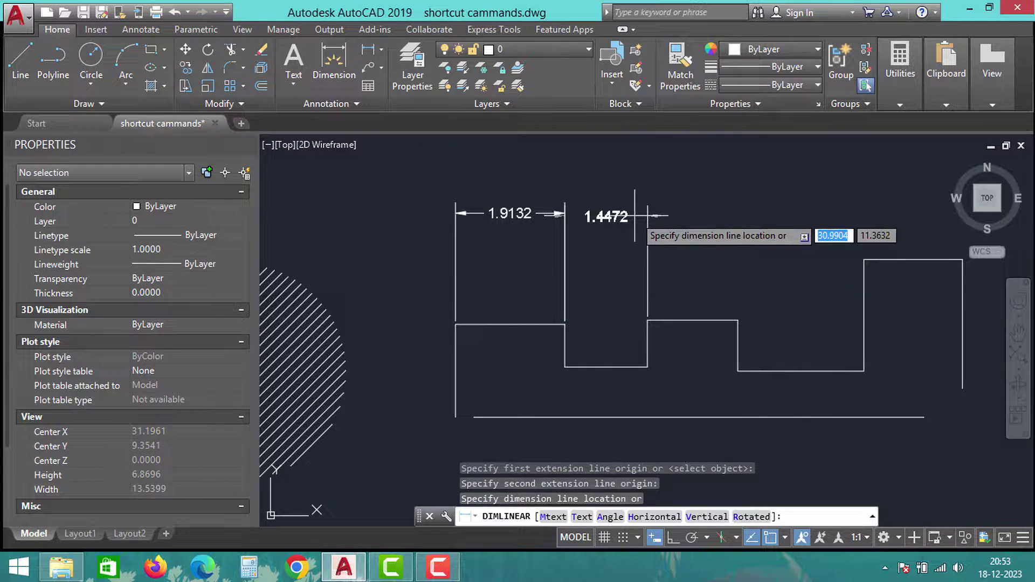
click(610, 216)
key(Escape)
click(683, 242)
click(421, 170)
key(Delete)
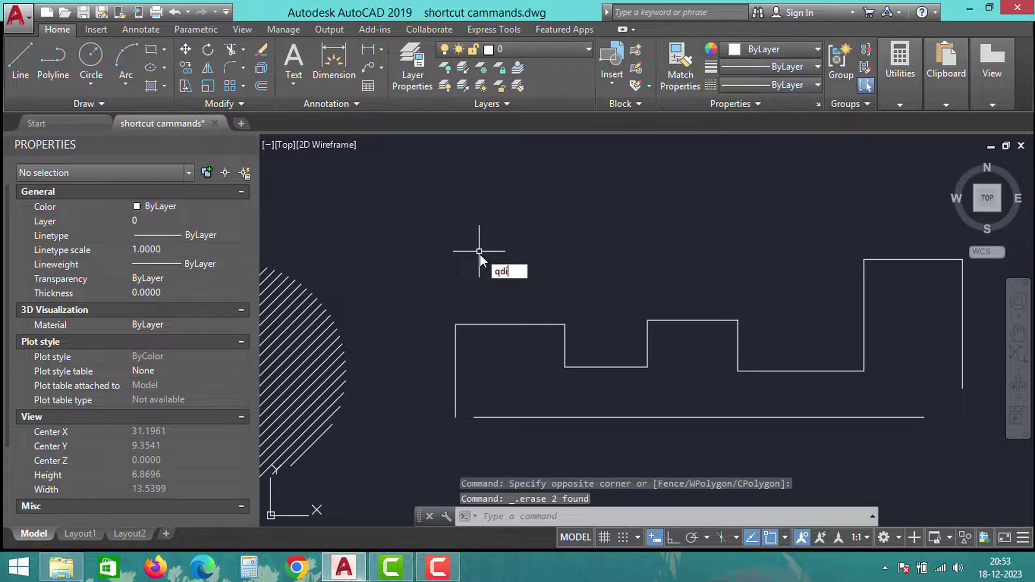
text(qdi)
key(Return)
scroll(457, 215, down, 2)
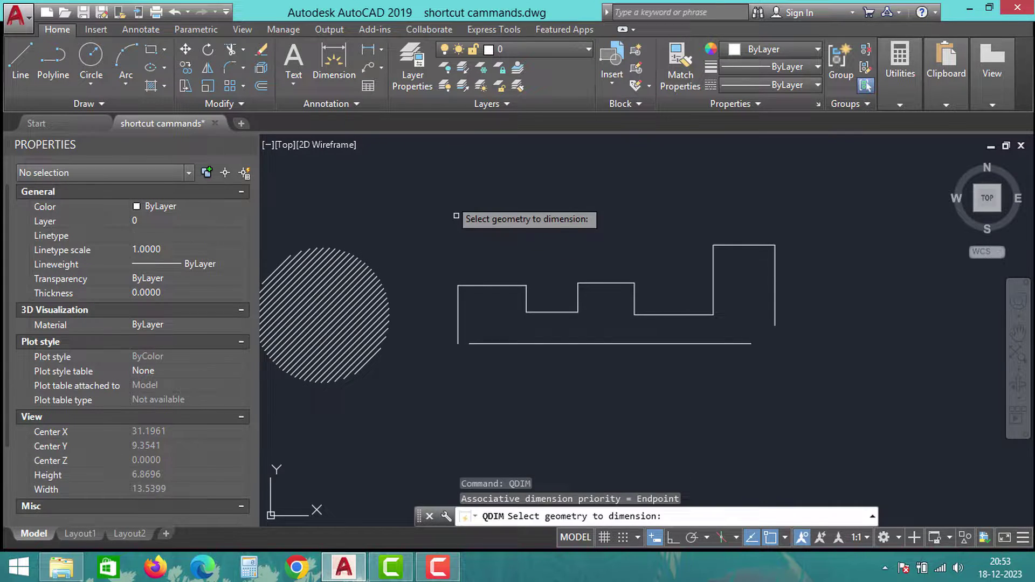
click(437, 169)
click(882, 402)
key(Return)
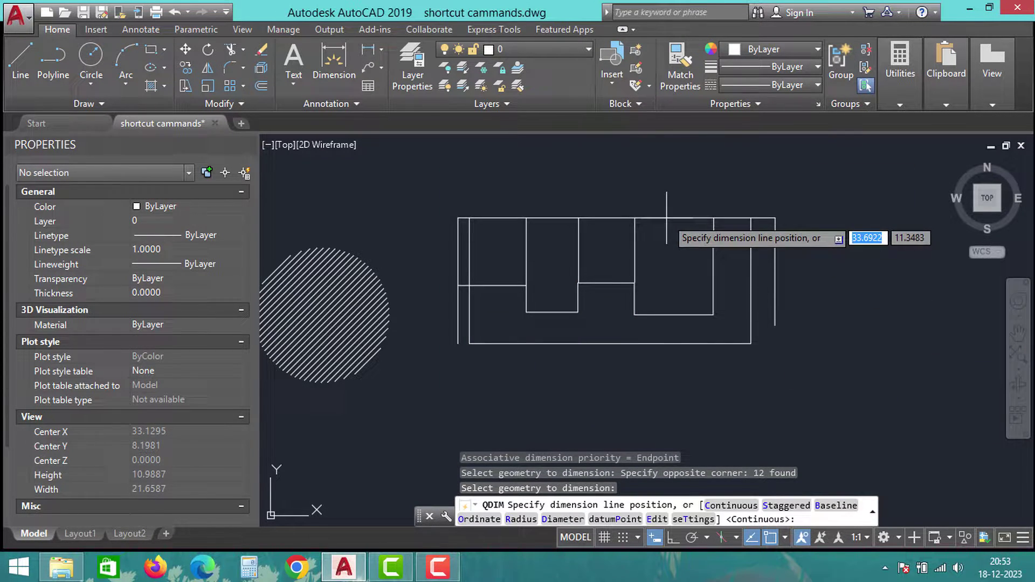
click(667, 219)
key(Escape)
key(Escape)
click(762, 240)
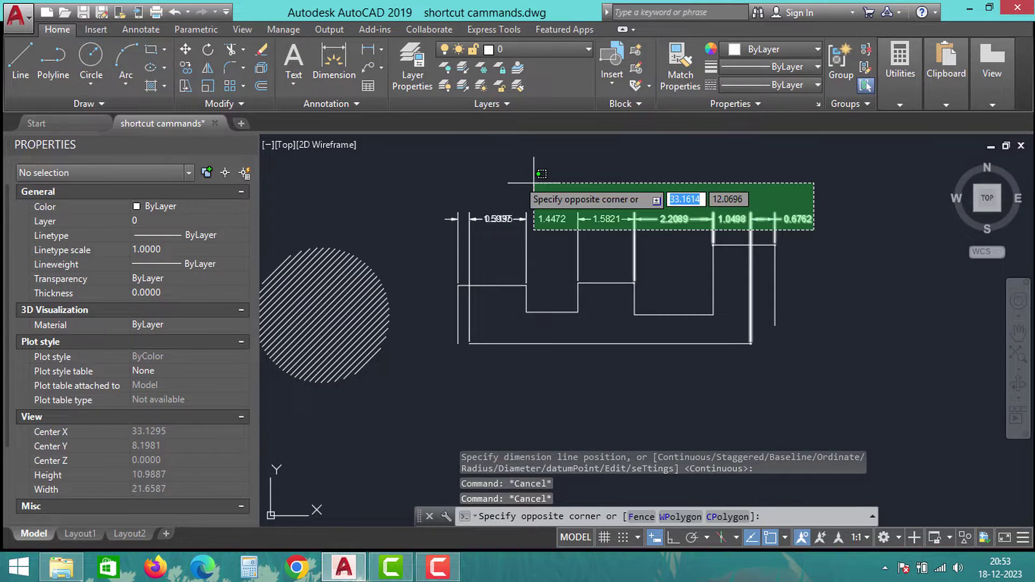
click(411, 157)
key(Delete)
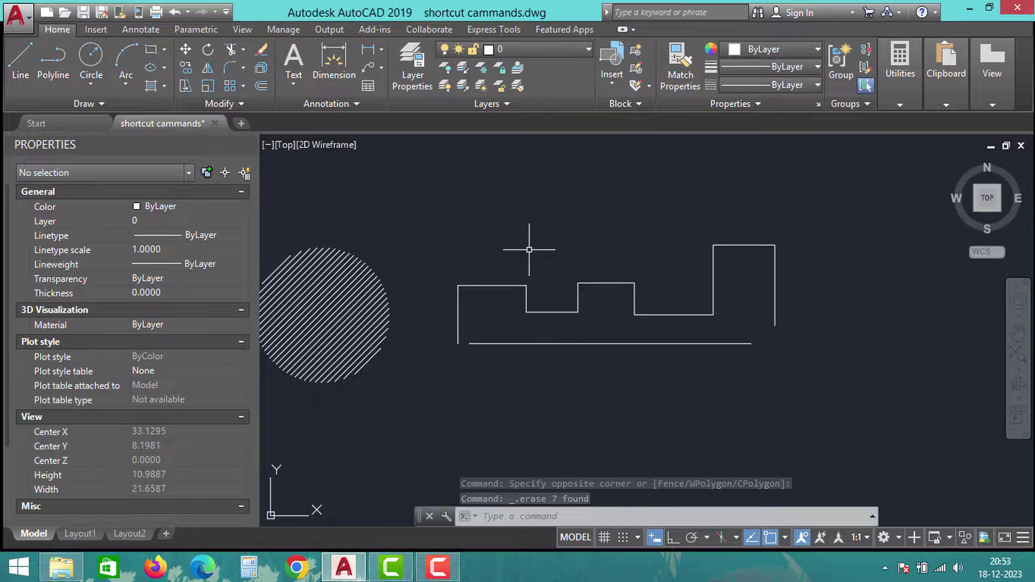
Fillet the bottom line to the left and right vertical sides at radius 0, using Multiple
text(f)
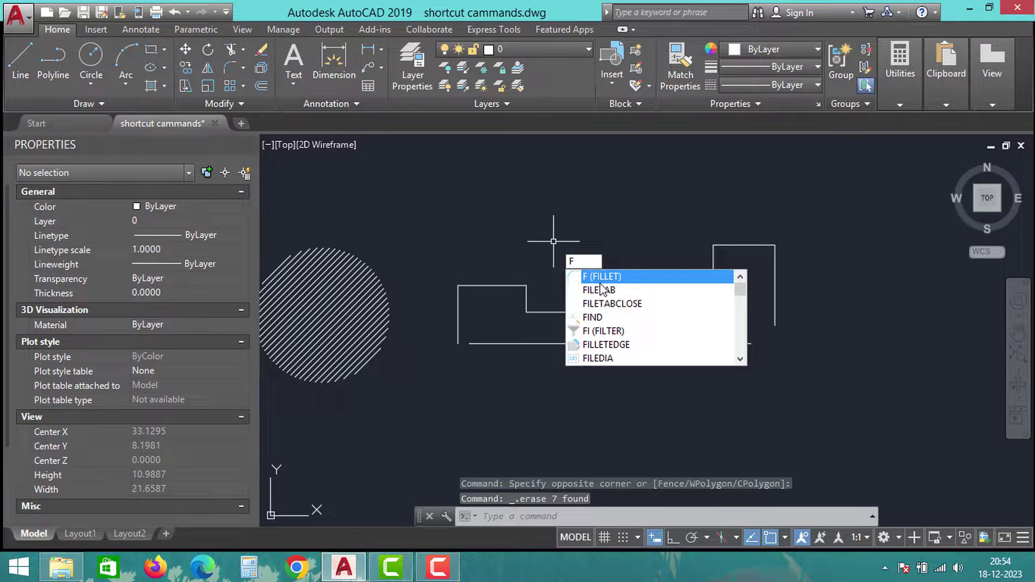
key(Return)
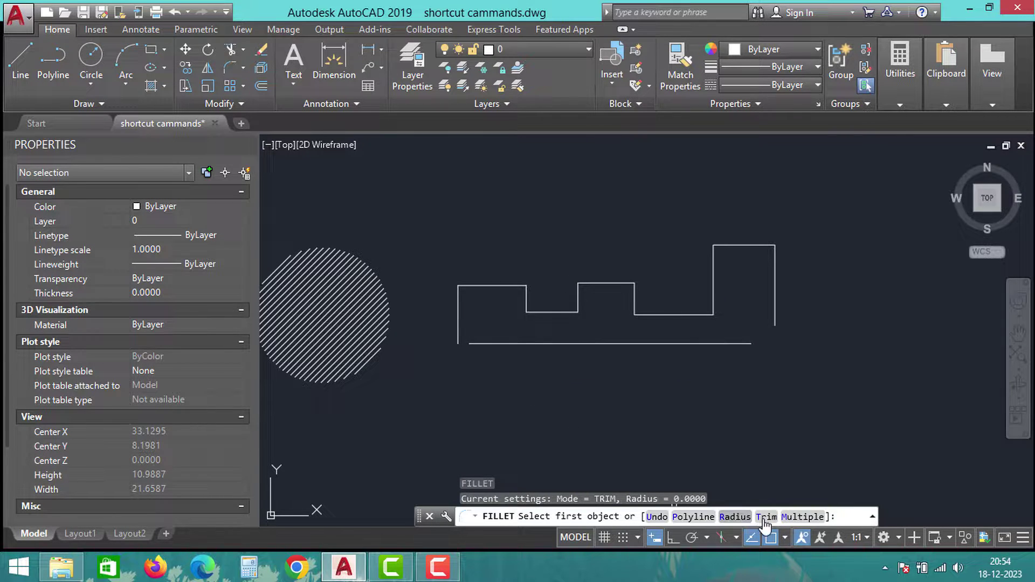
click(799, 518)
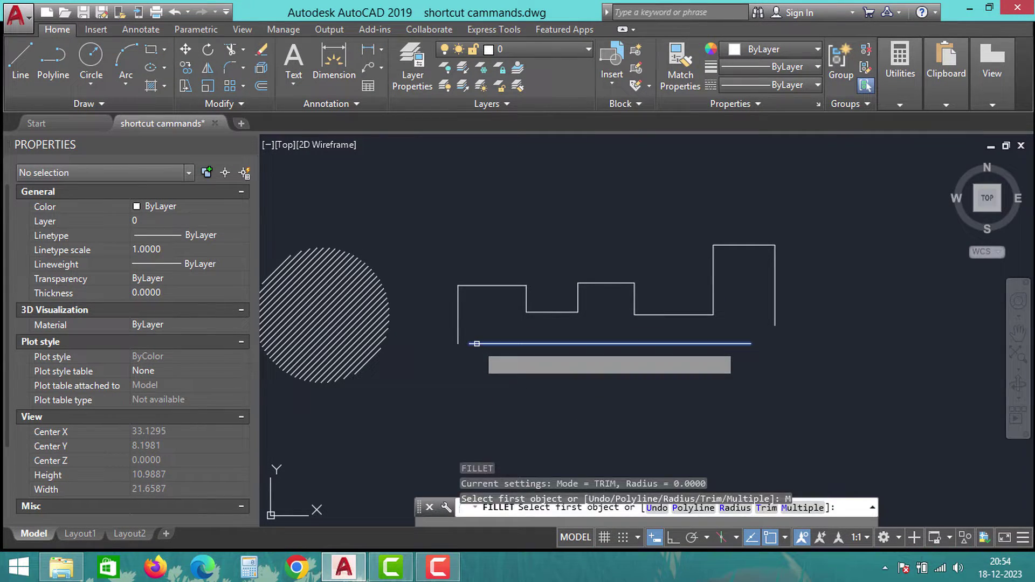
click(460, 329)
click(460, 330)
click(775, 321)
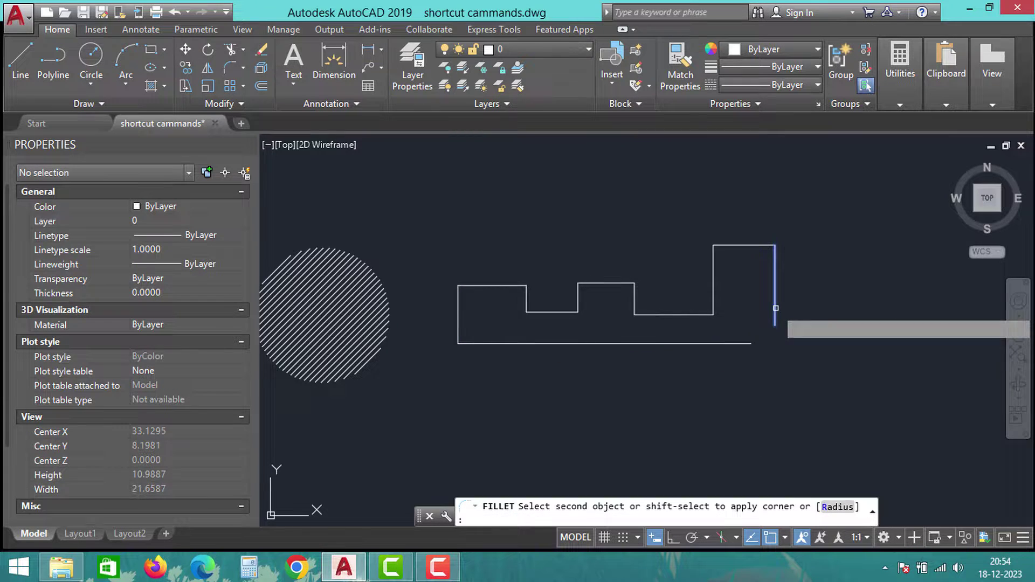
click(743, 345)
key(Escape)
key(Escape)
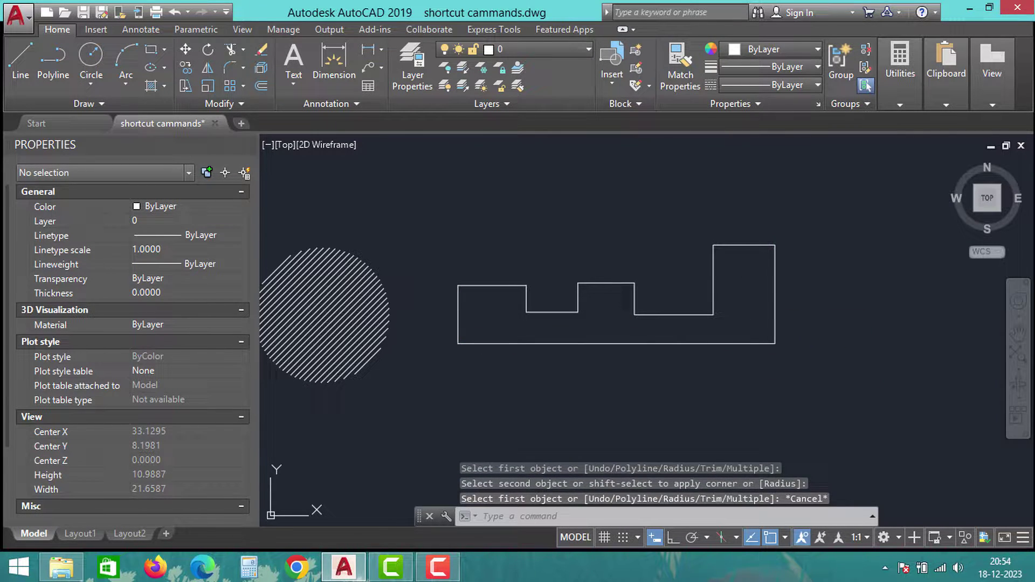
key(Escape)
key(Escape)
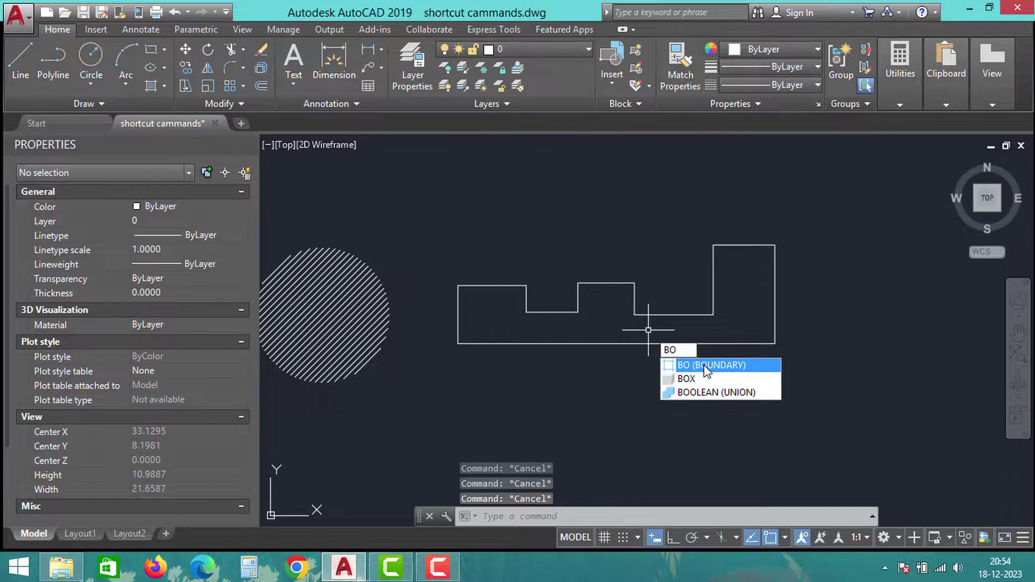
Create a polyline BOUNDARY from a point inside the stepped outline (area 13.6521, length 26.5738)
click(710, 365)
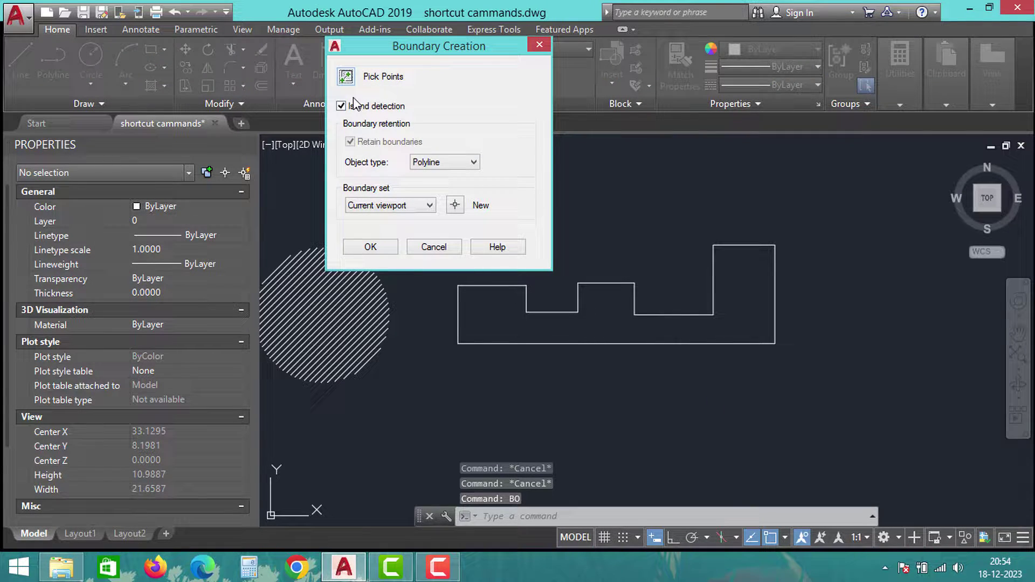
click(434, 162)
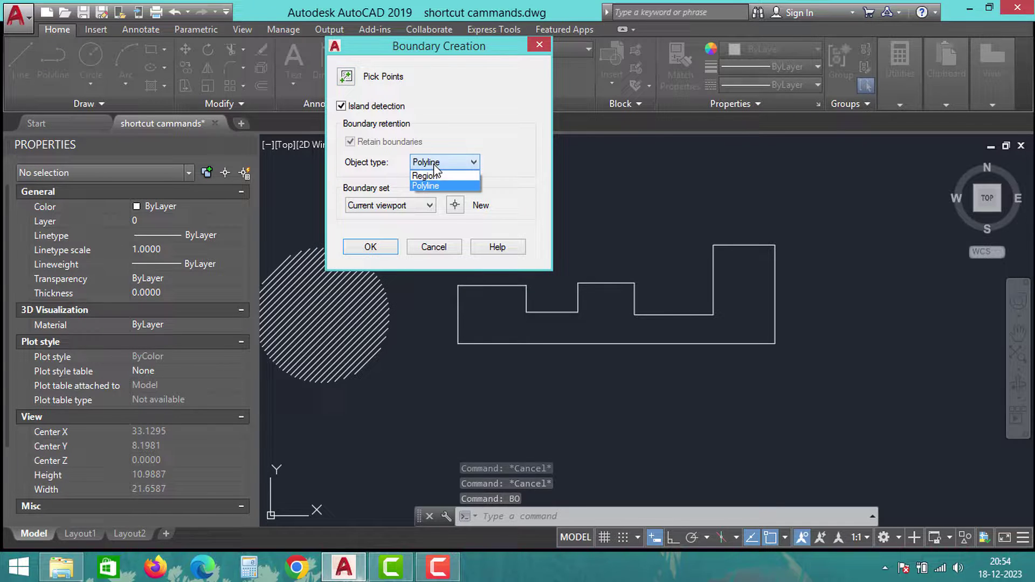
click(428, 177)
click(346, 77)
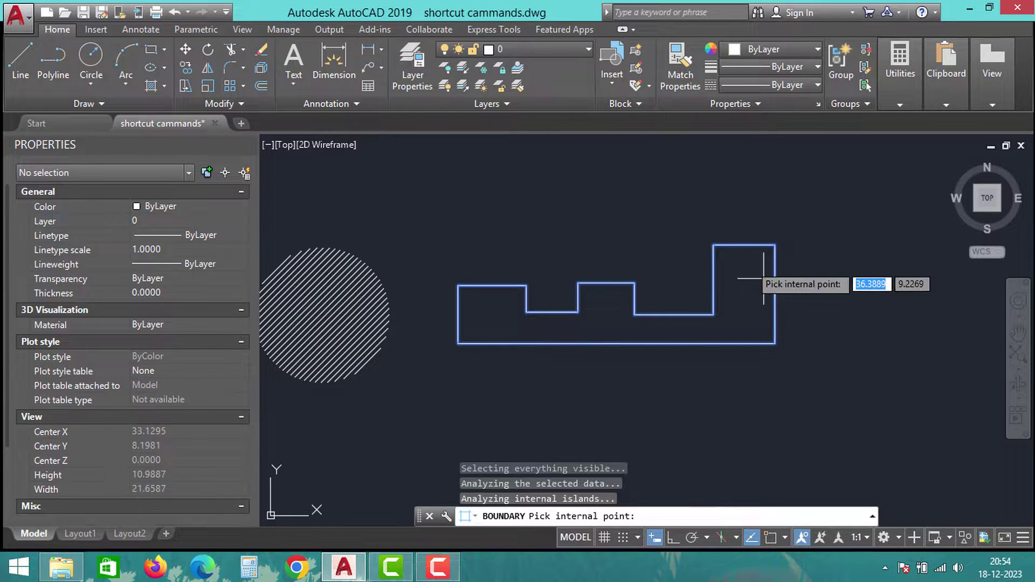
click(612, 312)
key(Return)
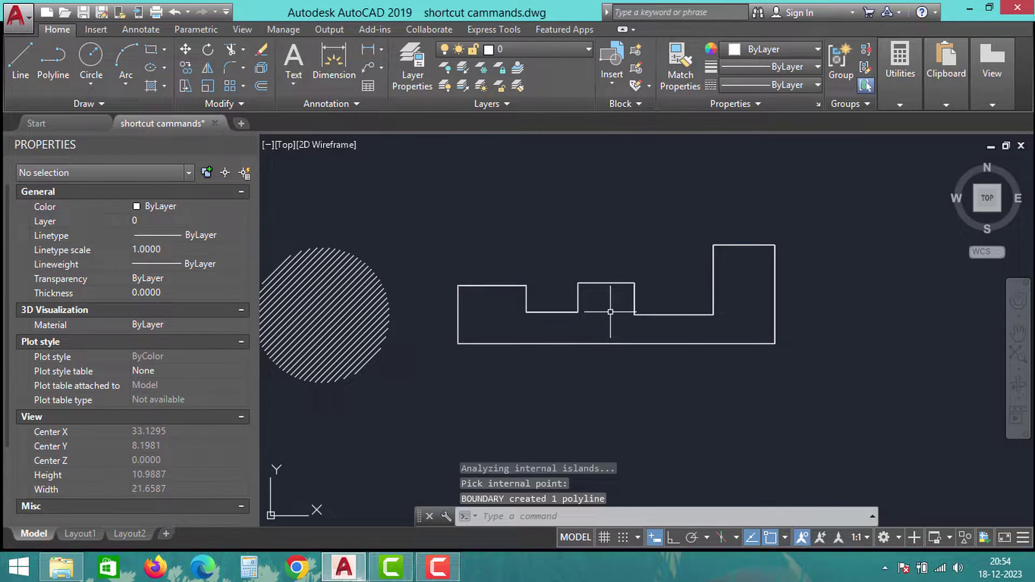
click(601, 283)
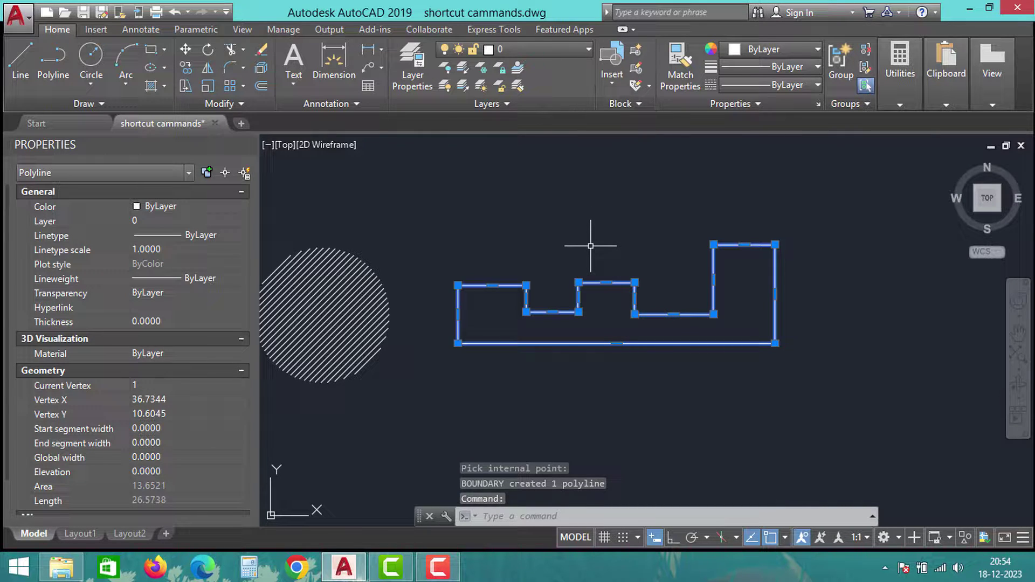
Test-move the boundary polyline with M, then undo the move
text(m)
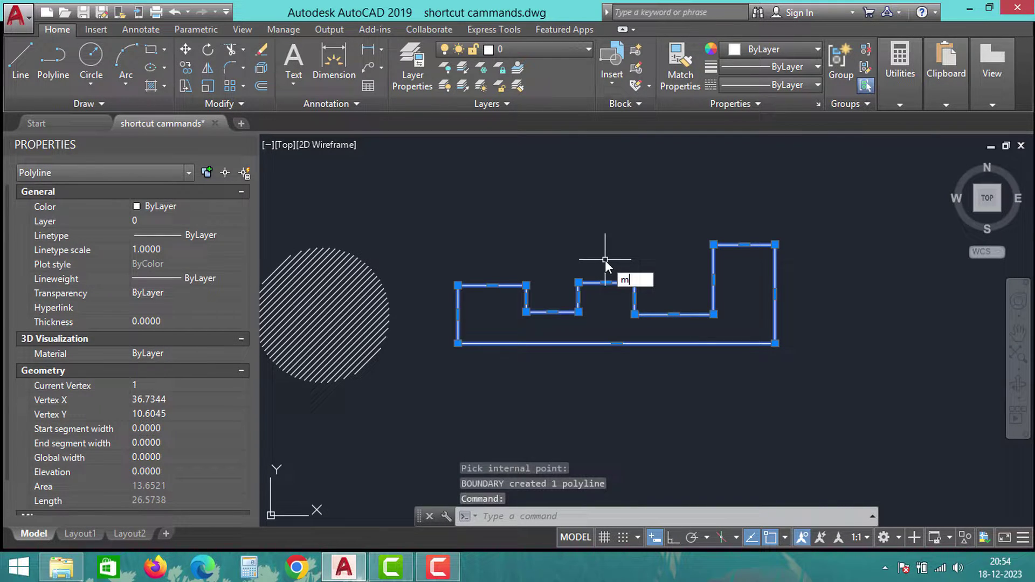
key(Return)
click(605, 260)
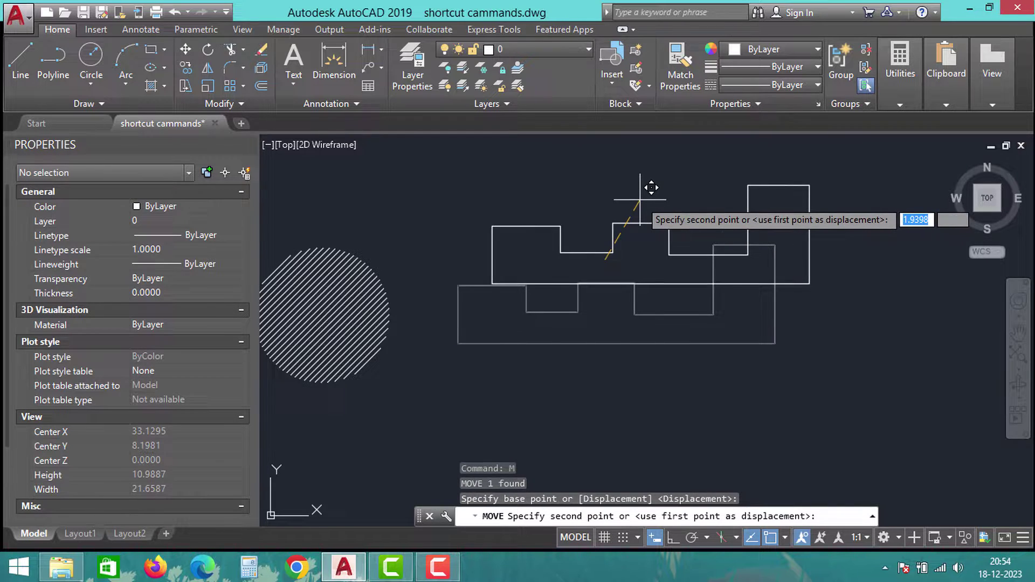
key(ctrl+z)
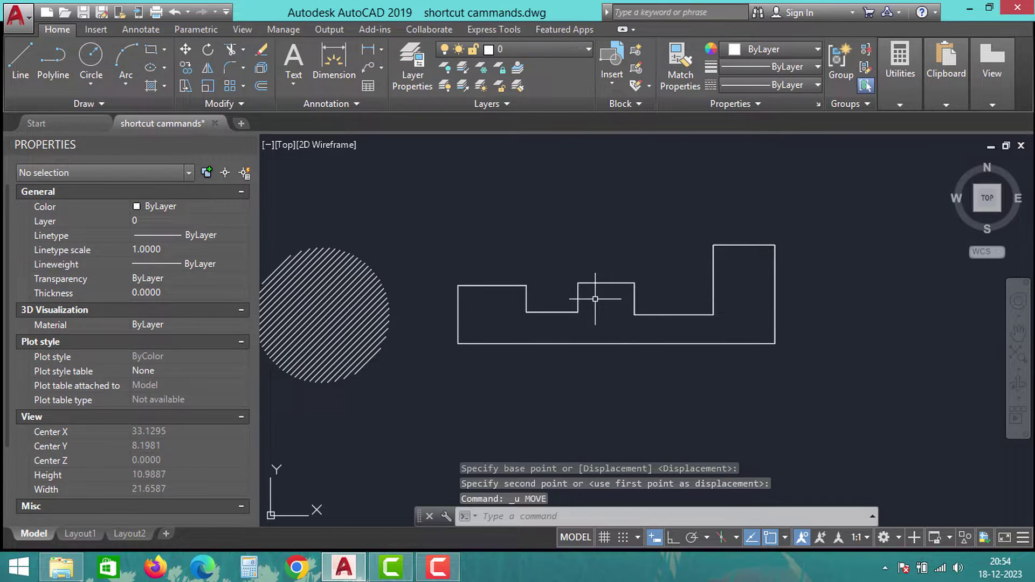
Run OVERKILL on the windowed stepped outline, deleting its 12 overlapping segments
text(o)
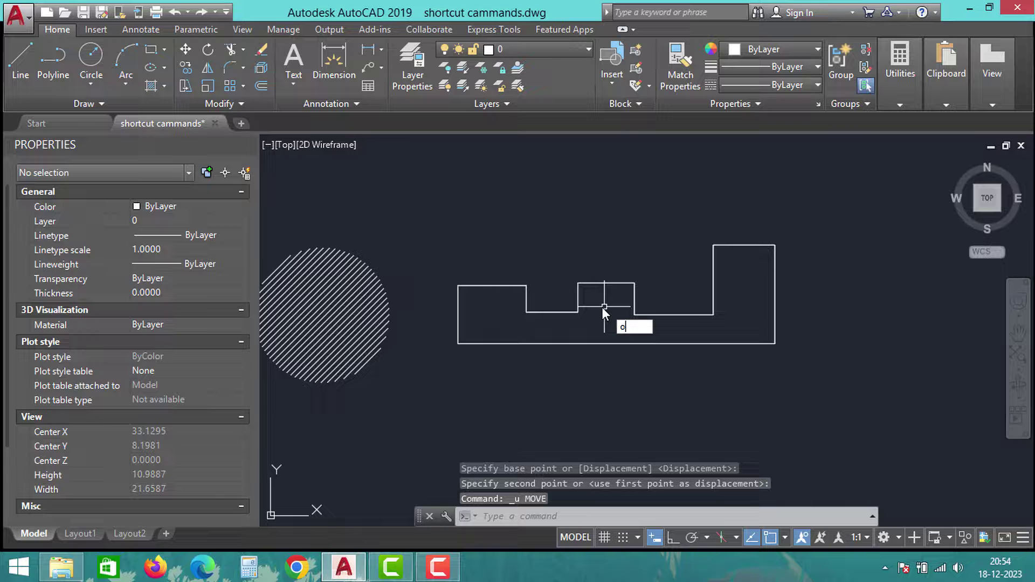
text(ver)
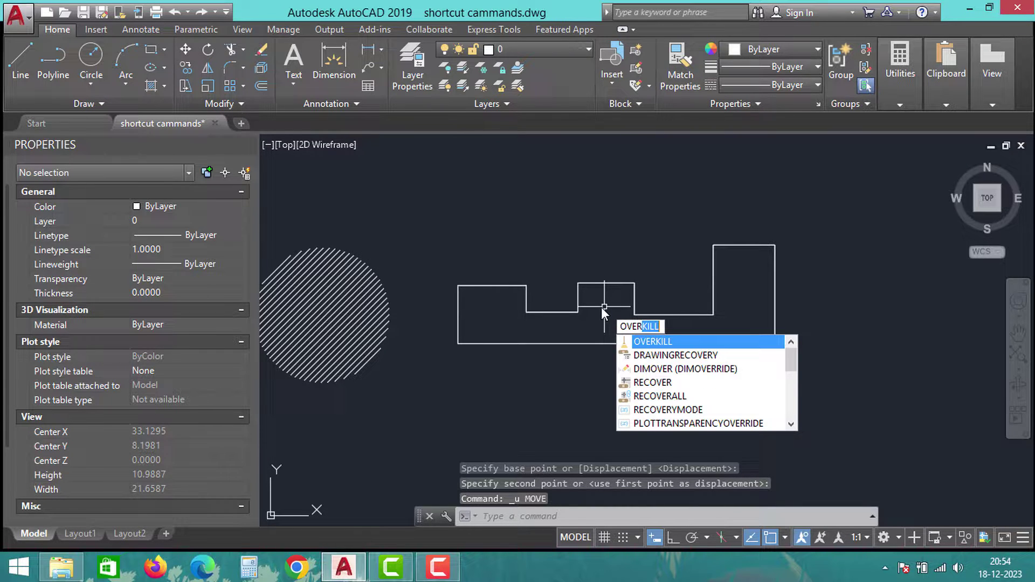
key(Return)
click(438, 178)
click(915, 427)
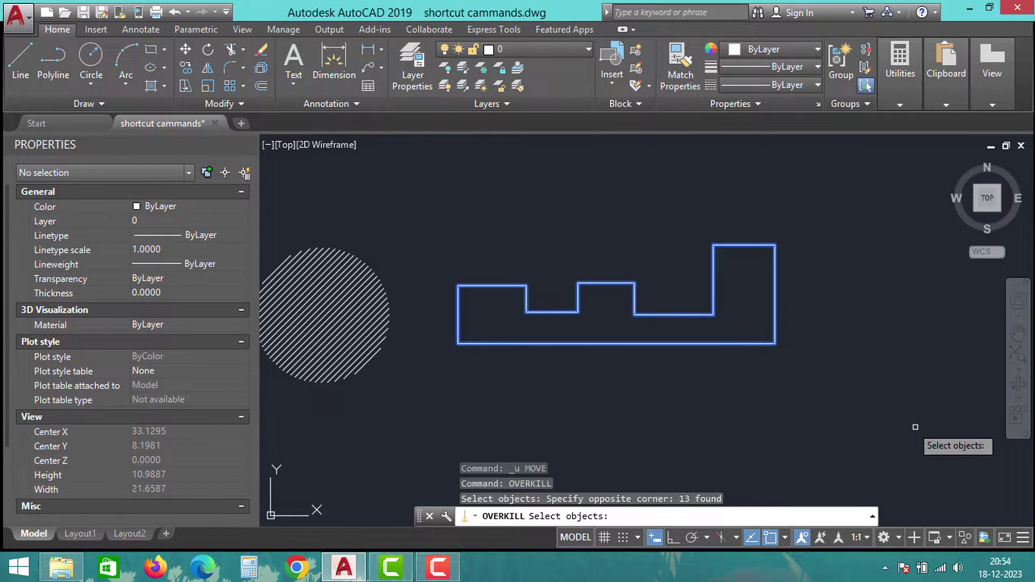
key(Return)
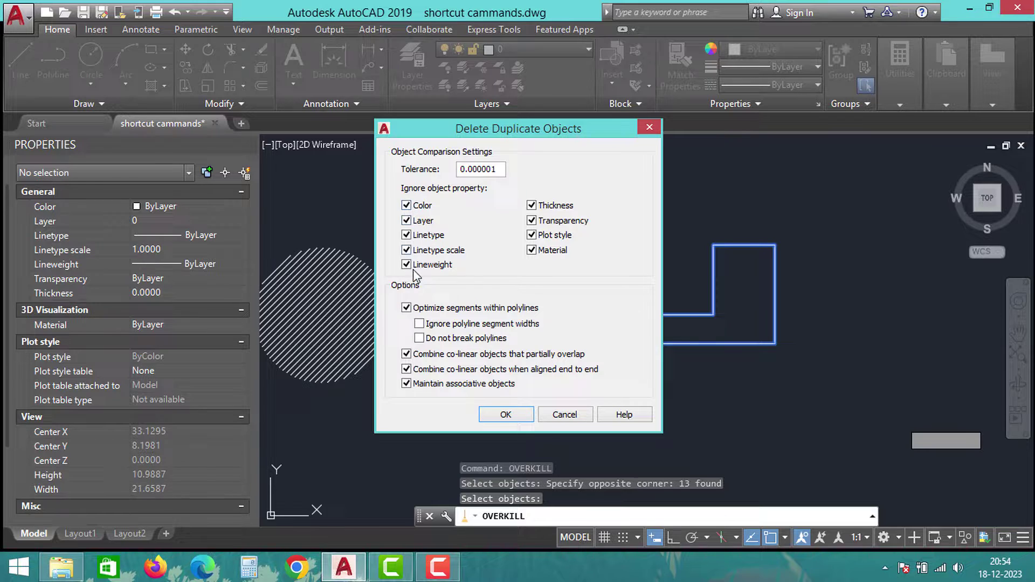
click(505, 414)
Select the cleaned outline, move it up and right as a check, then undo
click(606, 283)
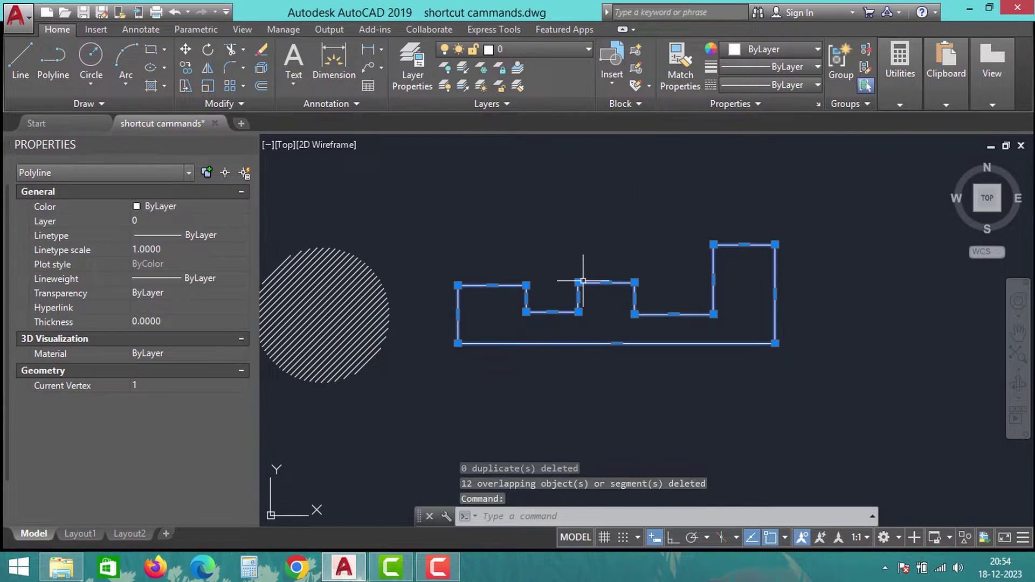
text(m)
key(Return)
click(590, 243)
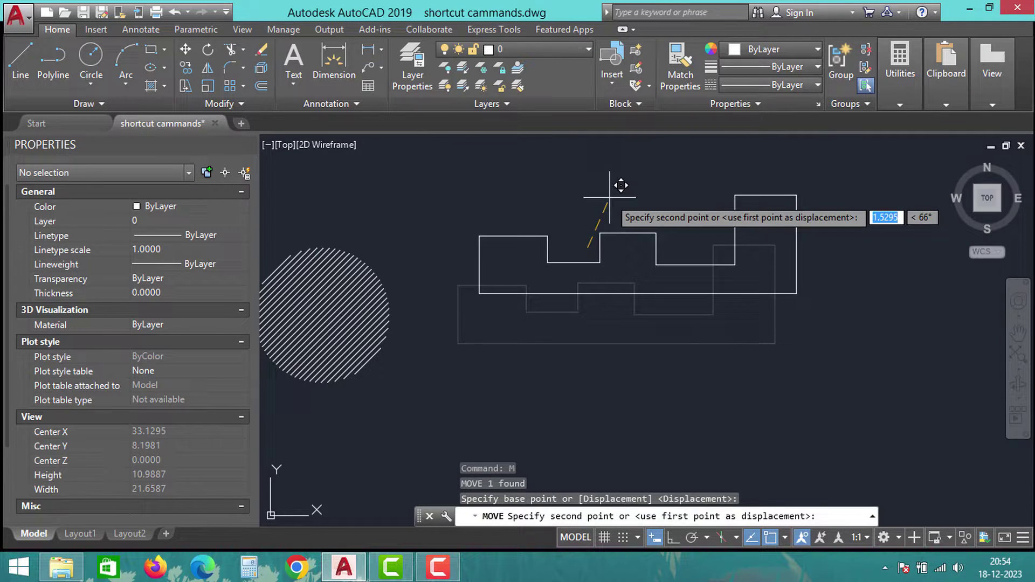
click(610, 199)
key(ctrl+z)
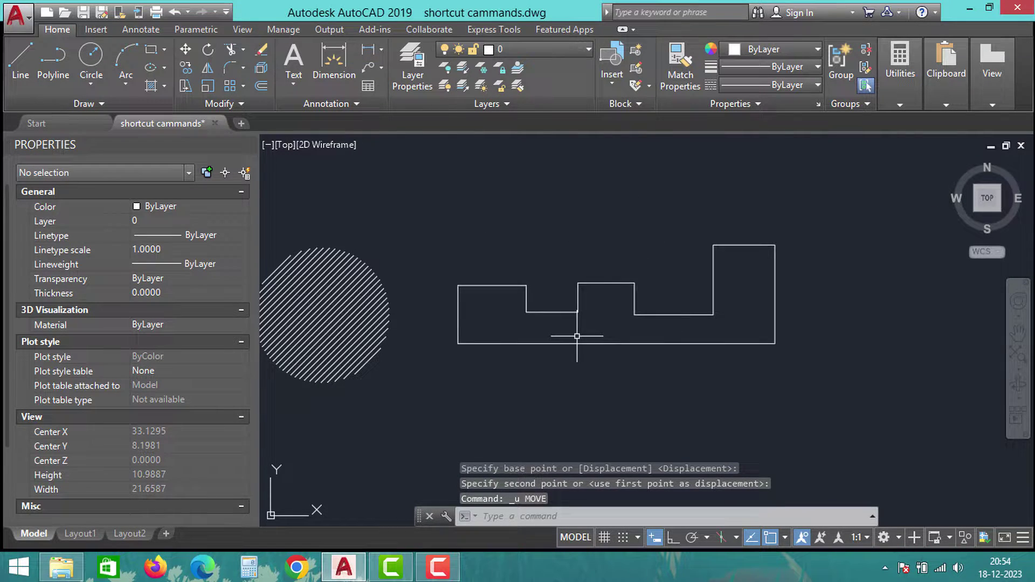
Use Generate Boundary from the hatch's right-click menu, then select the new boundary circle
scroll(573, 338, down, 3)
scroll(488, 327, up, 2)
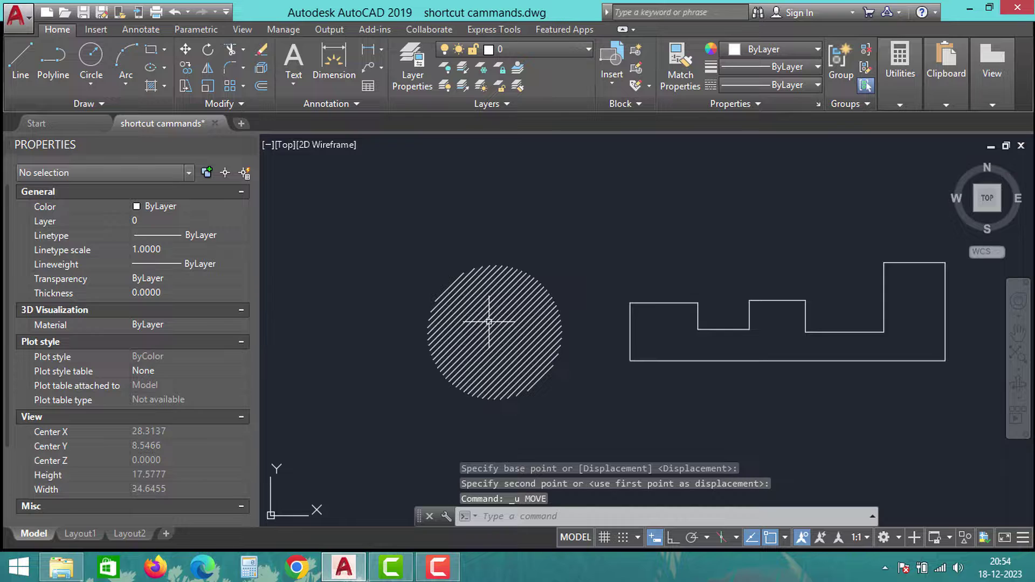
click(492, 319)
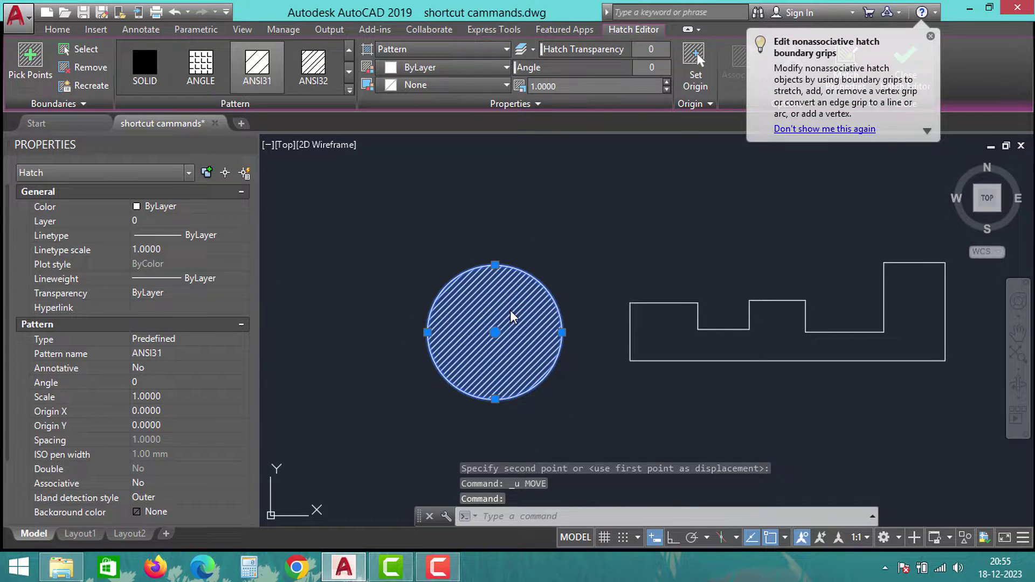
right_click(511, 317)
click(559, 193)
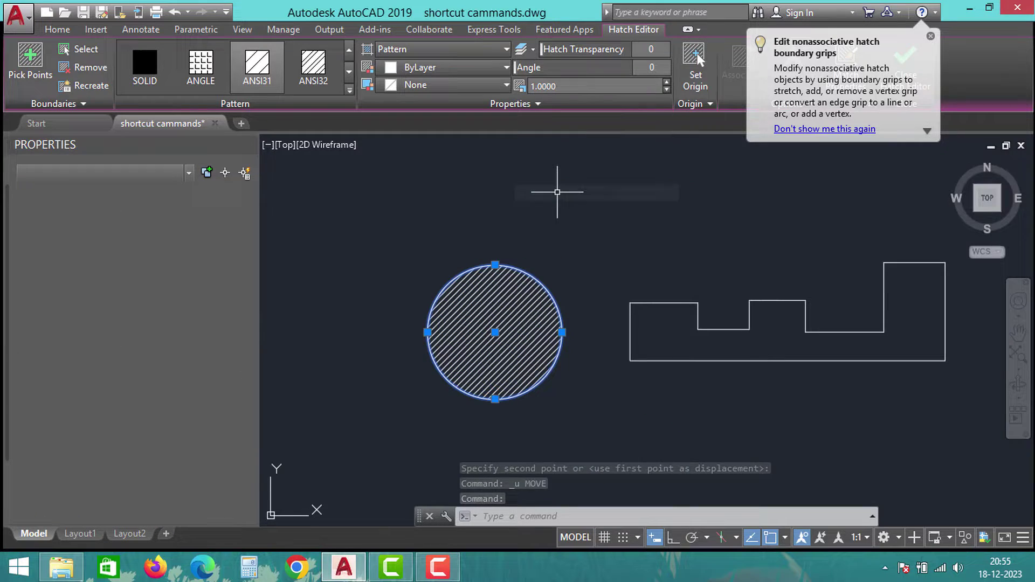
key(Escape)
key(Escape)
key(Escape)
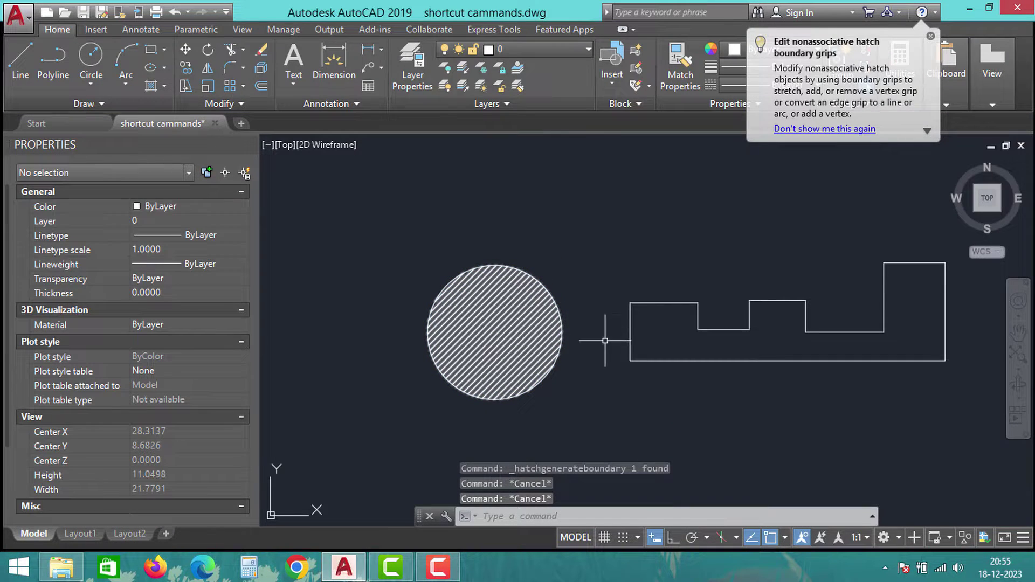
click(561, 300)
key(Delete)
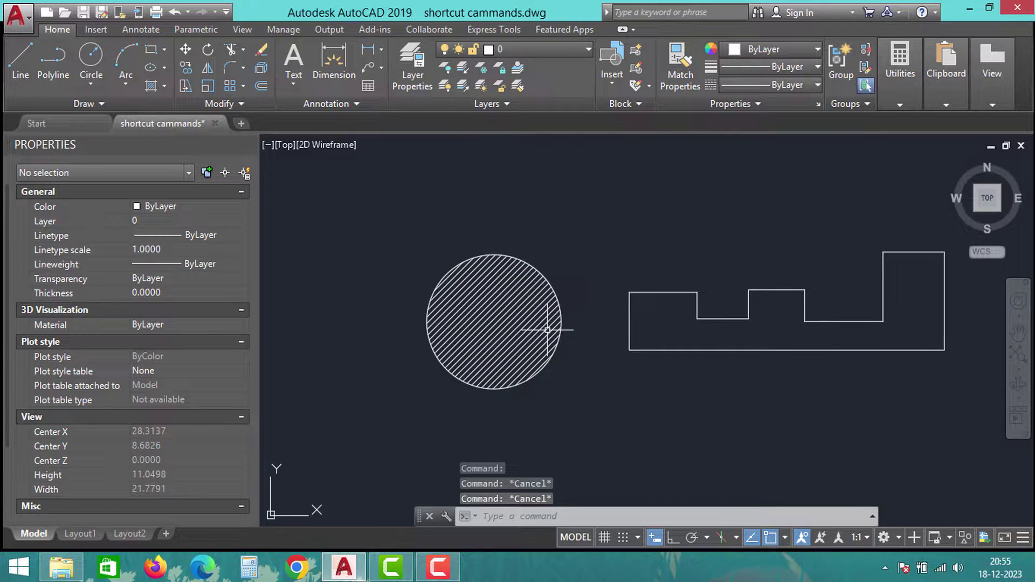
LIST the hatched circle and highlight its Area value, 11.2403, in the report
click(528, 309)
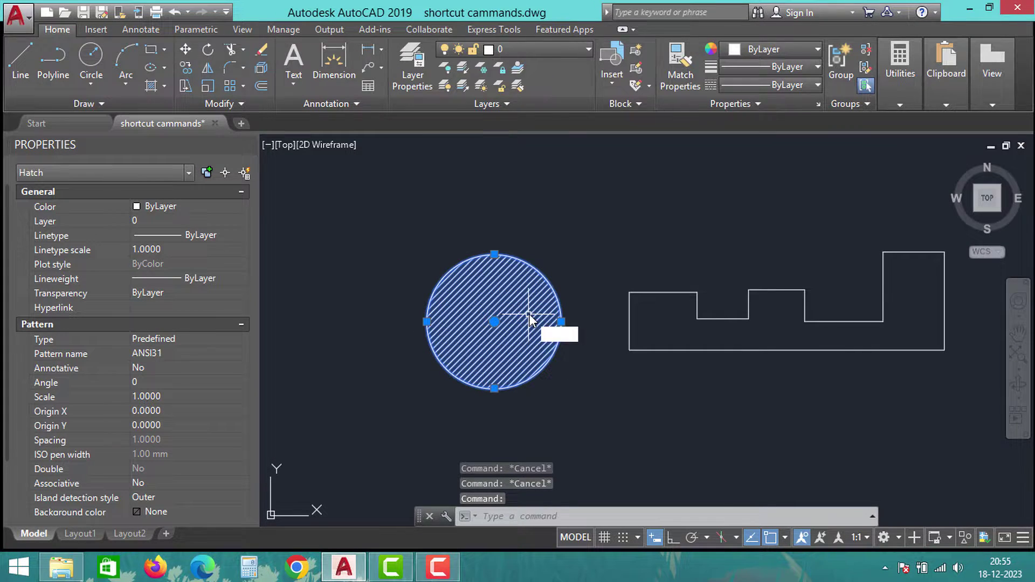
text(LU)
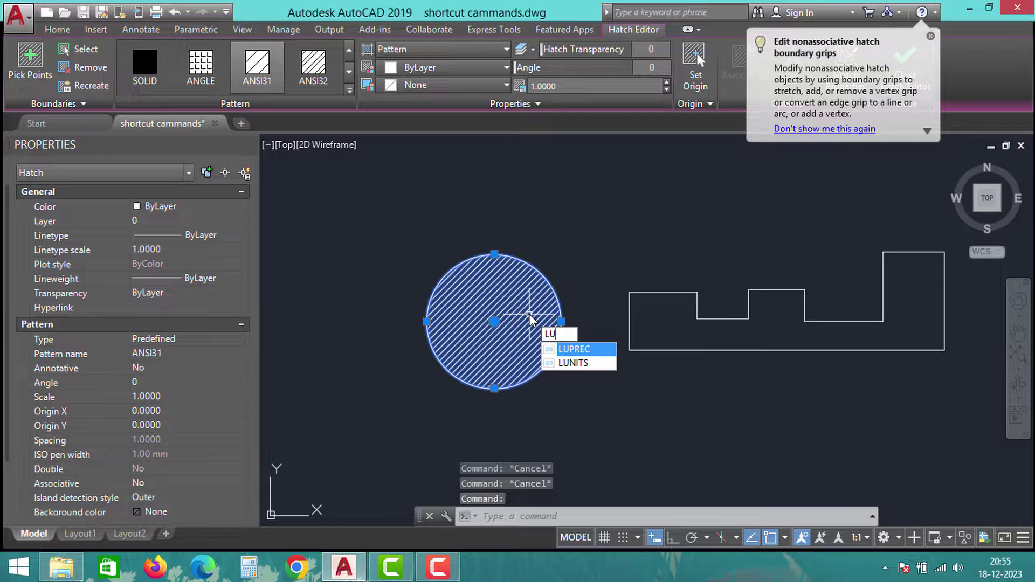
text(IST)
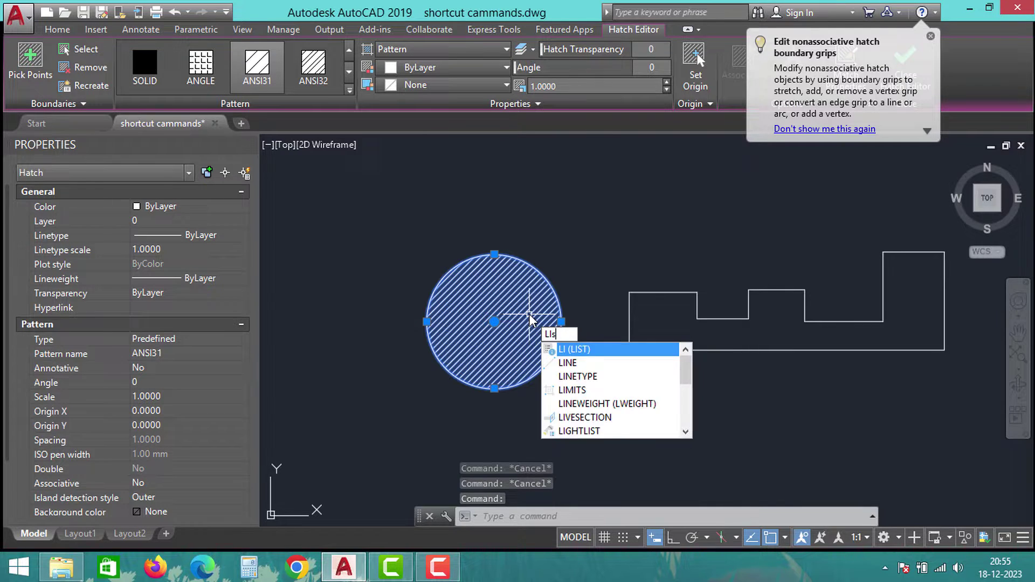
click(576, 350)
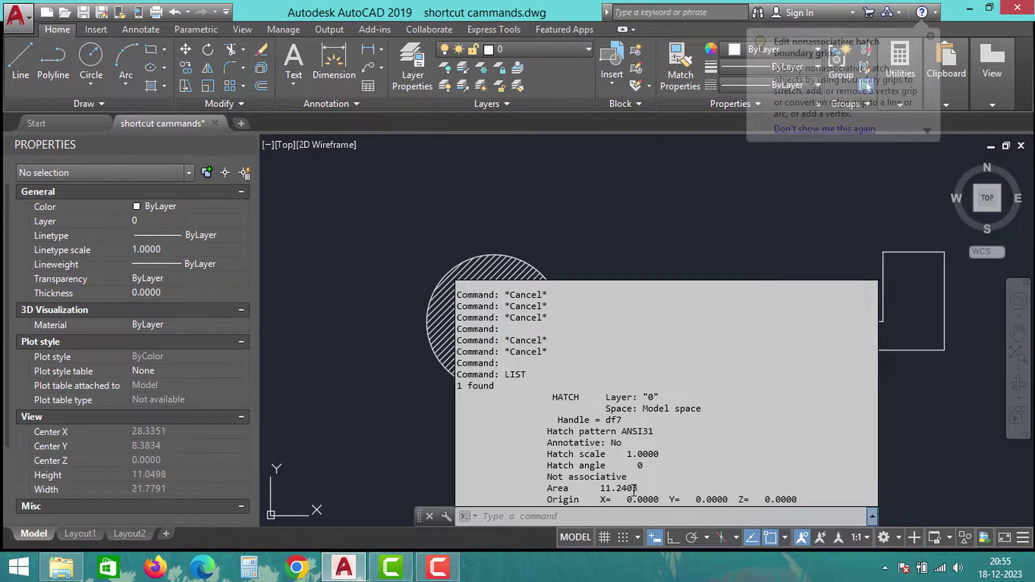
drag(600, 488, 641, 488)
drag(547, 488, 602, 500)
click(548, 291)
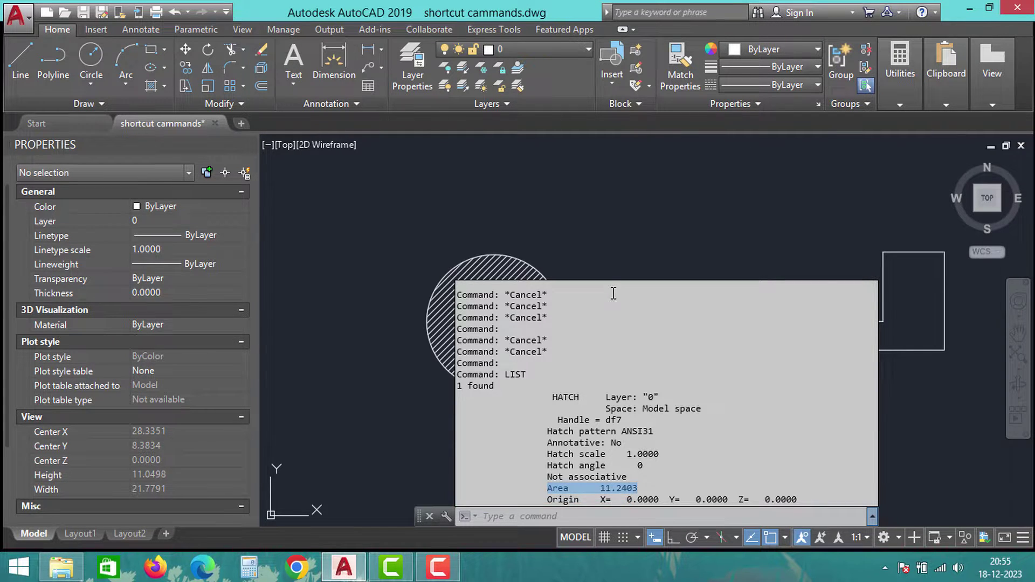
key(Escape)
Zoom to the numbered grid, window-select it, then clear the selection
scroll(594, 394, down, 5)
key(Escape)
key(Escape)
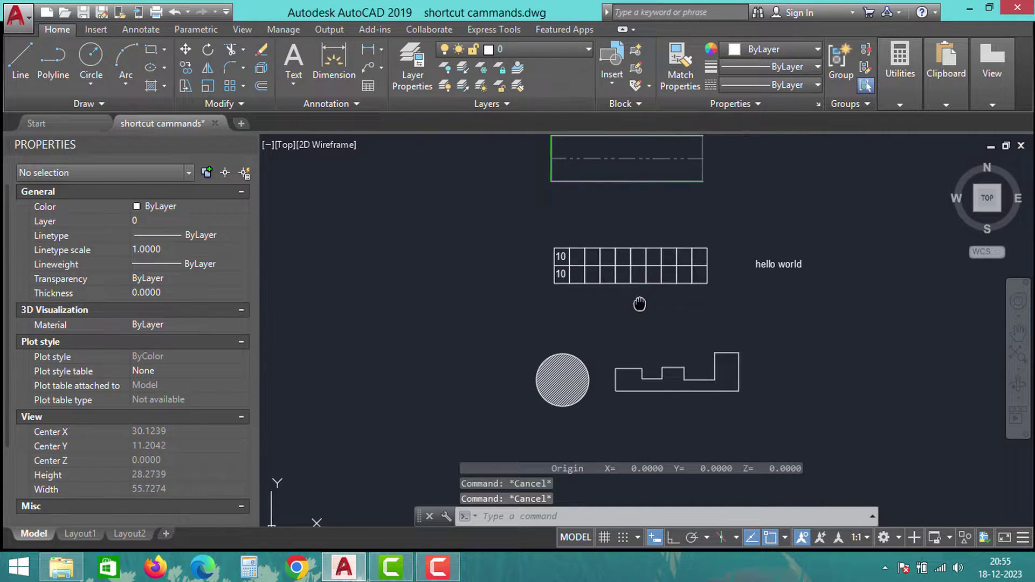
scroll(505, 238, up, 3)
click(504, 238)
click(841, 378)
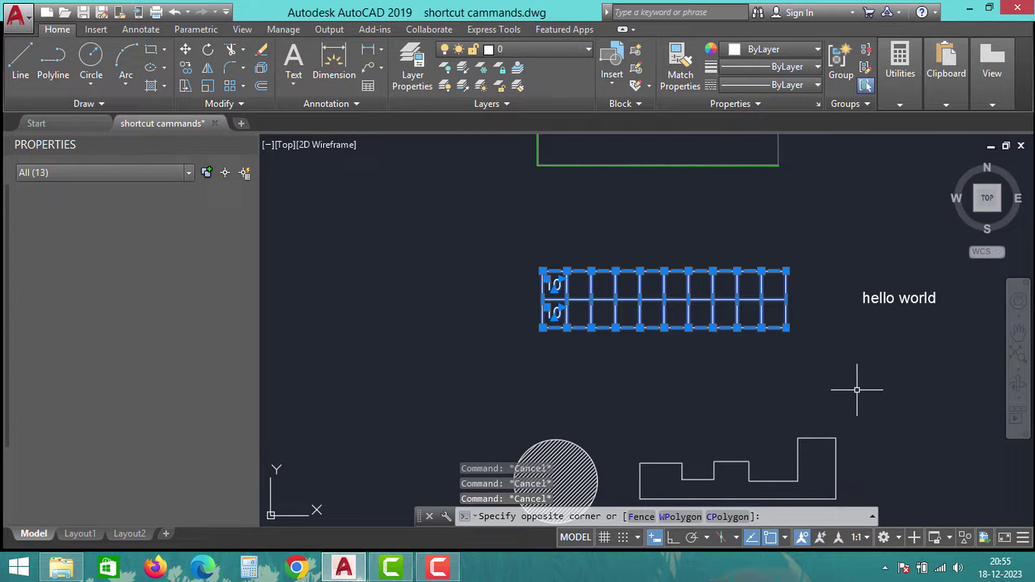
key(Escape)
Copy the two first-column 10 texts as a 10-item array across each row
click(520, 245)
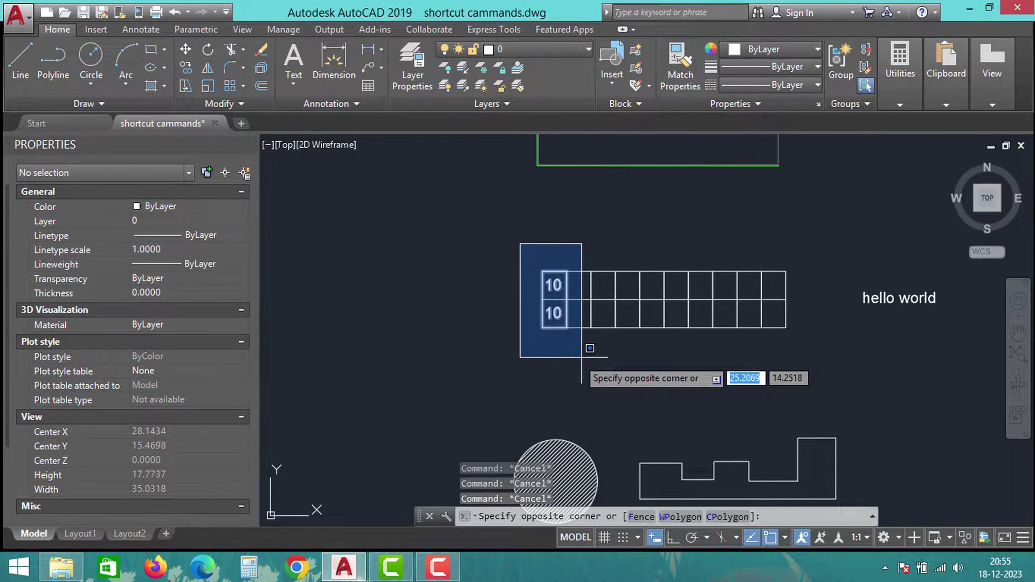
click(564, 360)
scroll(561, 307, up, 2)
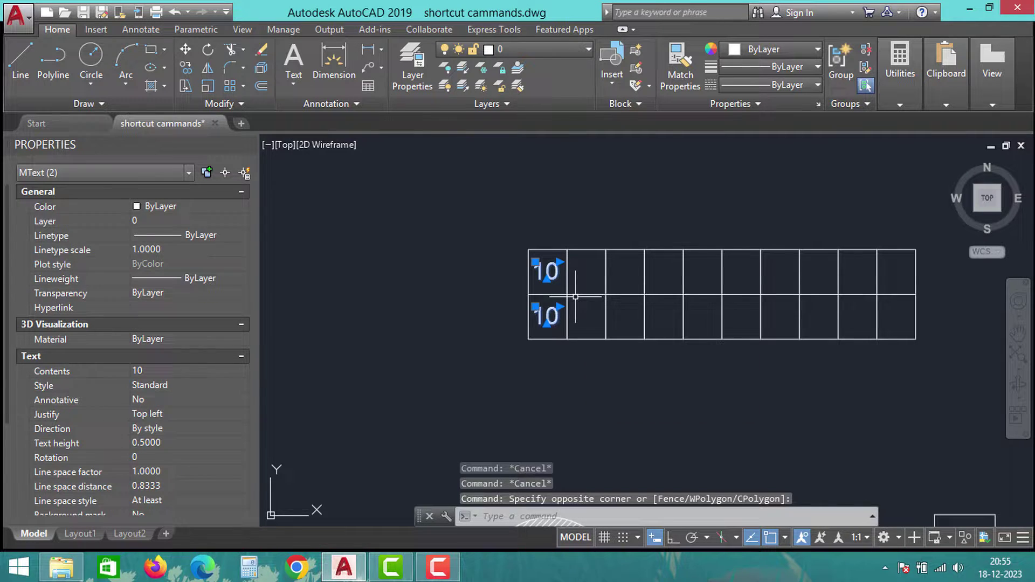
key(Return)
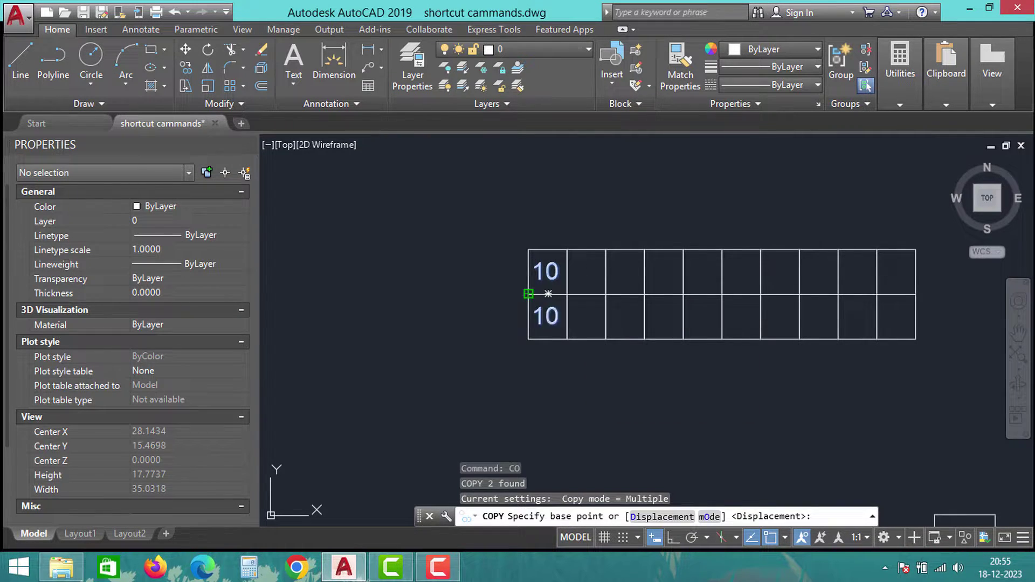
click(529, 295)
click(654, 507)
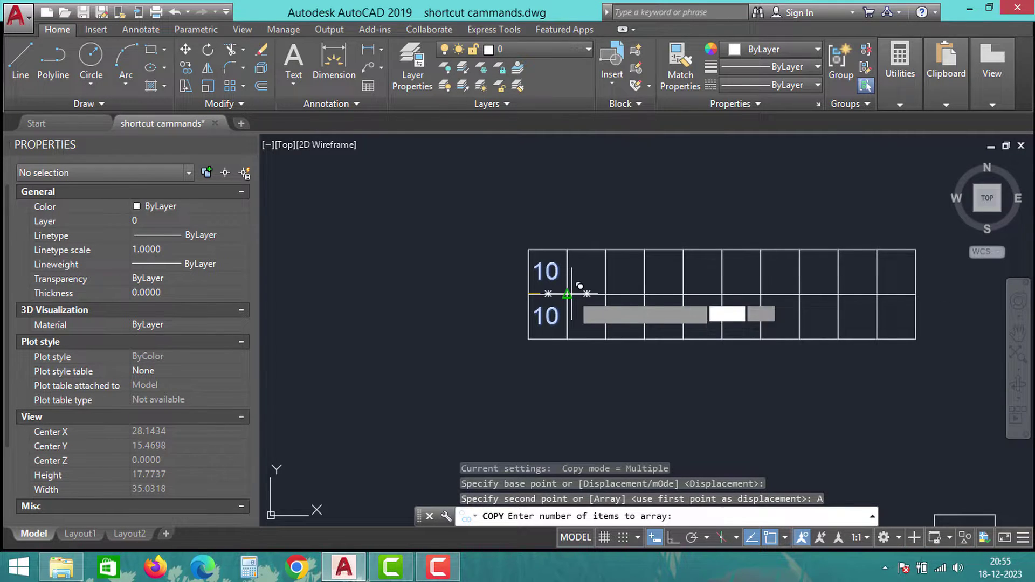
key(Return)
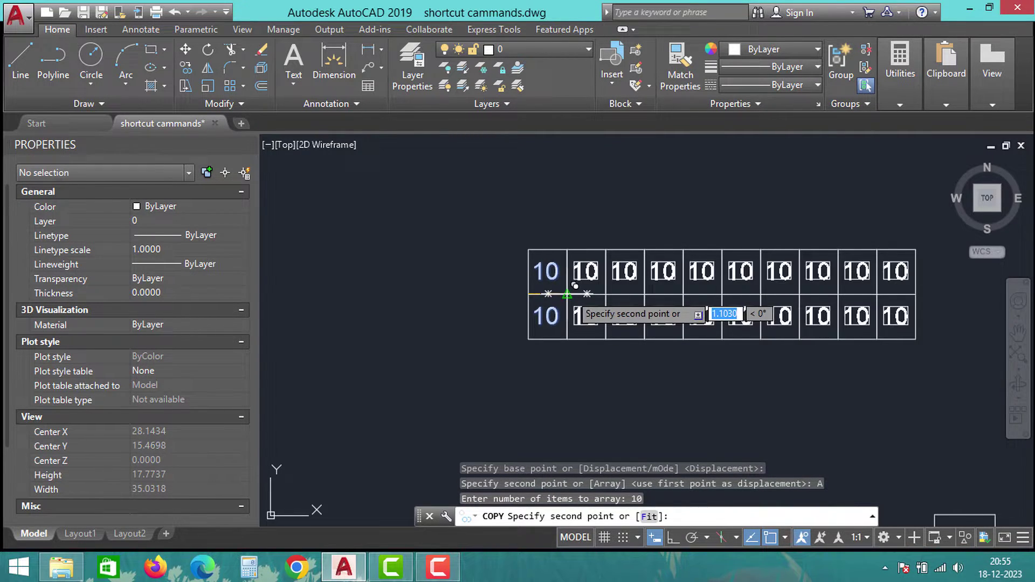
click(577, 288)
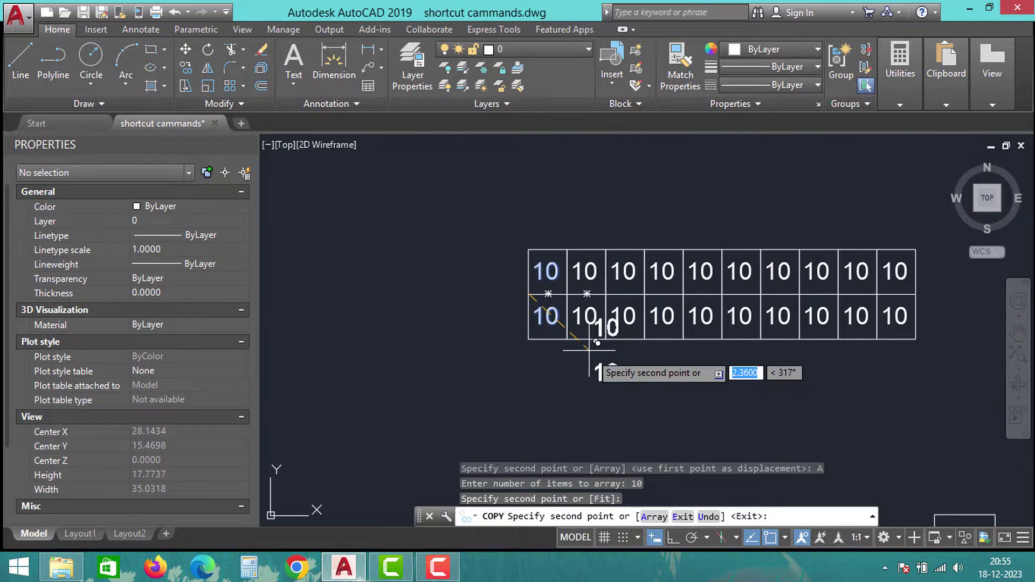
key(Escape)
Re-centre the view and window-select the filled table, then clear the selection
middle_drag(685, 357, 642, 351)
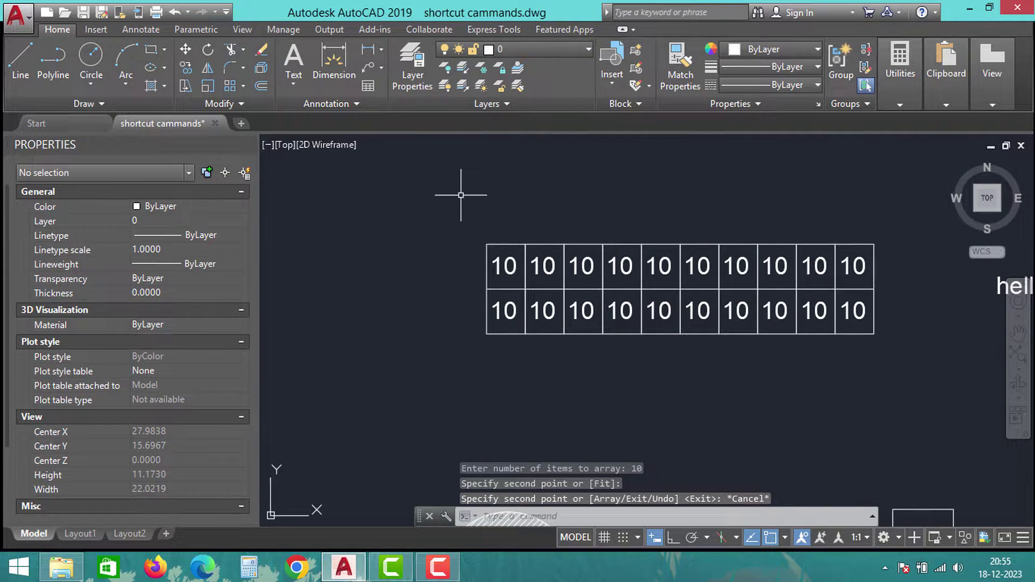
click(443, 188)
click(871, 379)
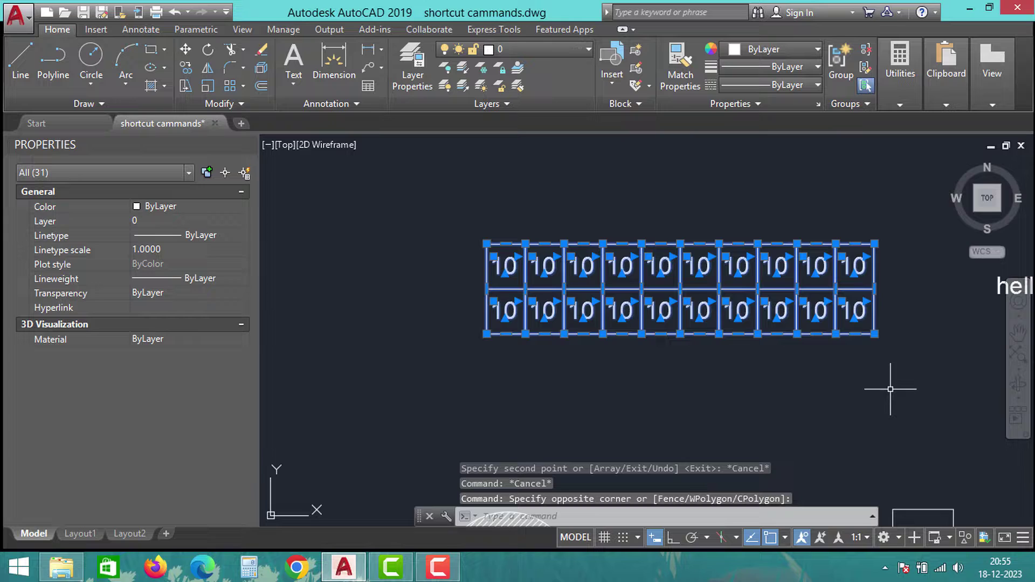
middle_drag(845, 385, 827, 394)
key(Escape)
key(Escape)
key(Escape)
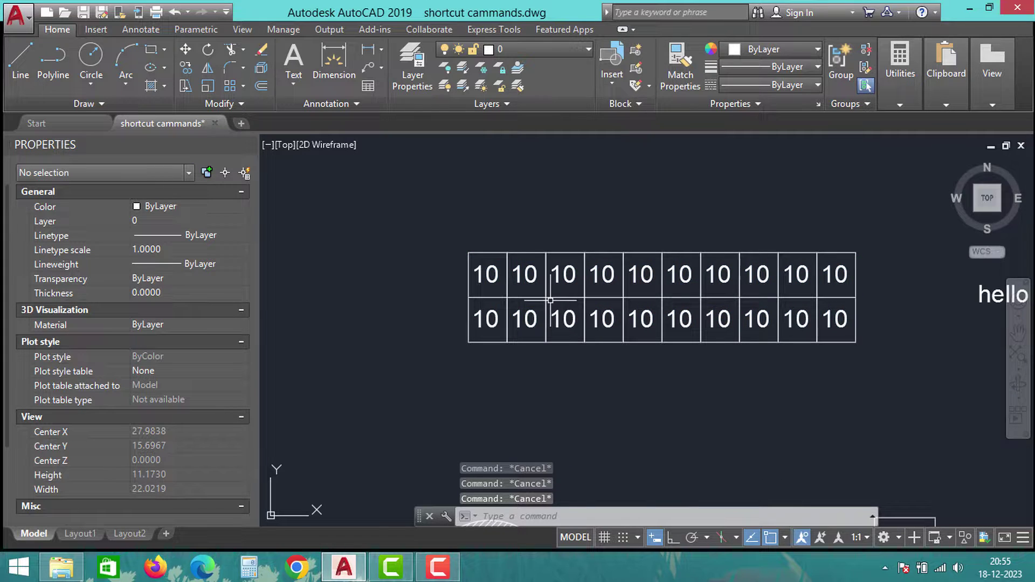
TCOUNT the top row's ten texts sorted by X, start 1, increment 1, overwriting
click(440, 211)
key(Escape)
text(t)
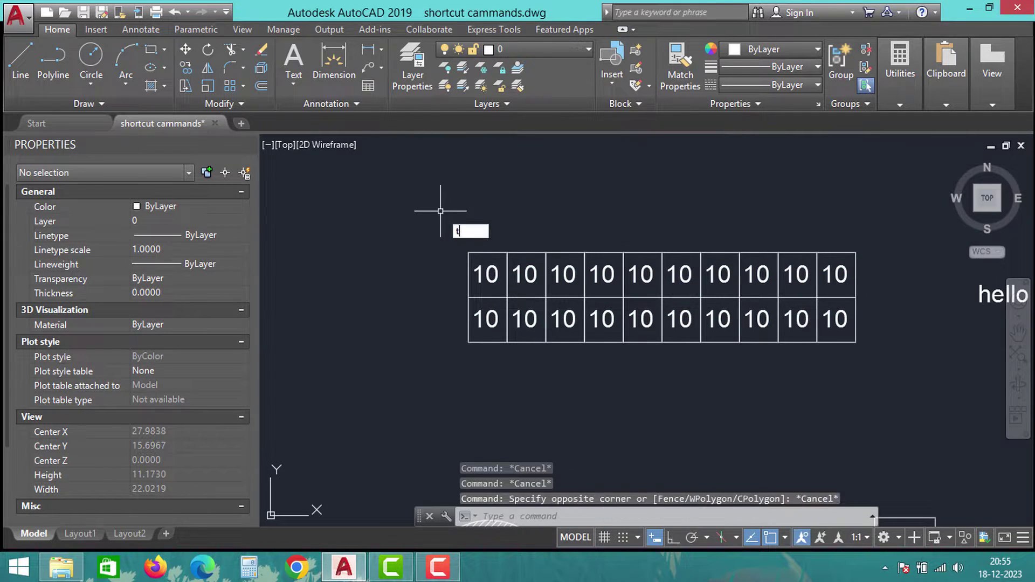
text(count)
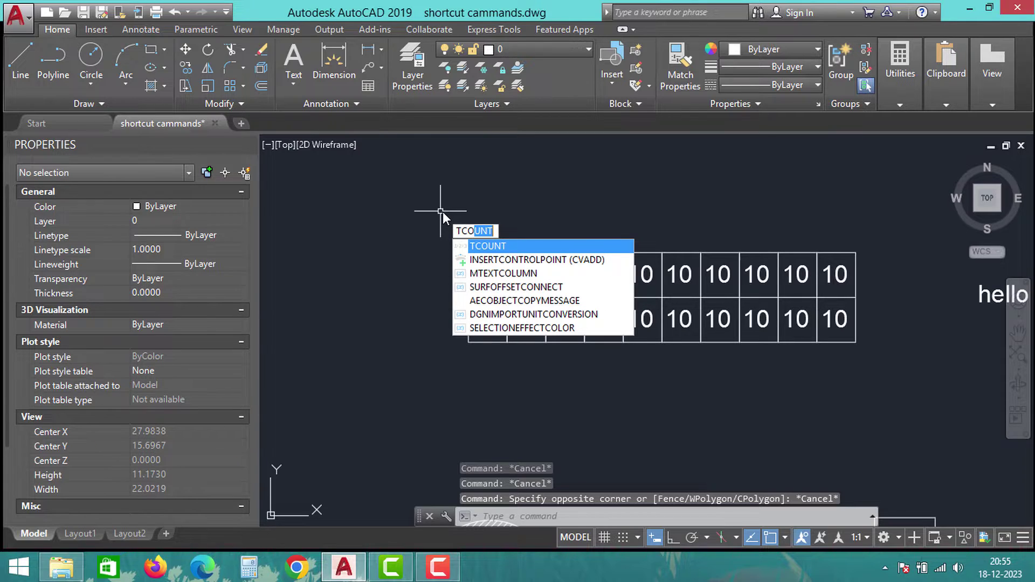
key(Return)
click(442, 211)
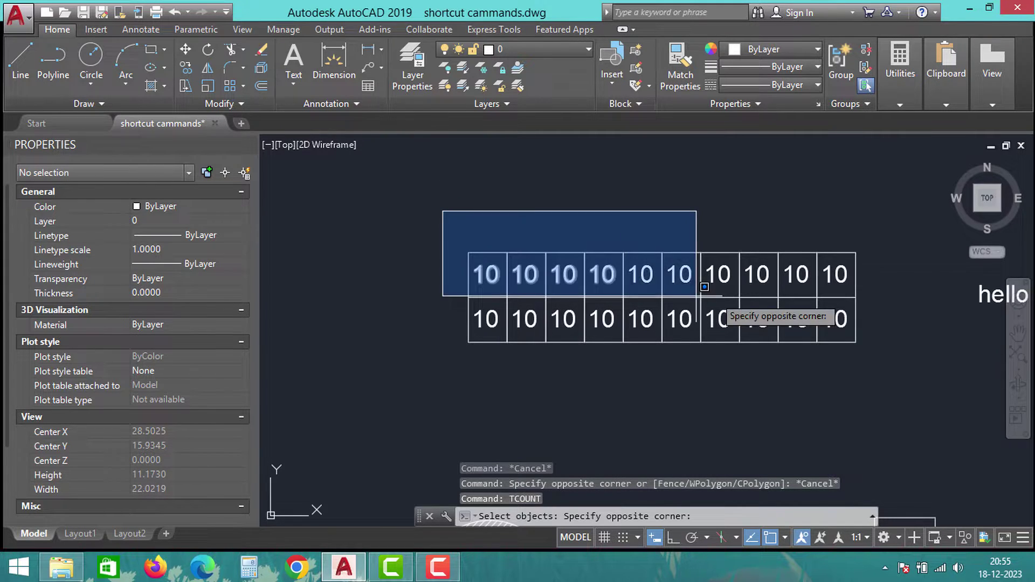
click(863, 292)
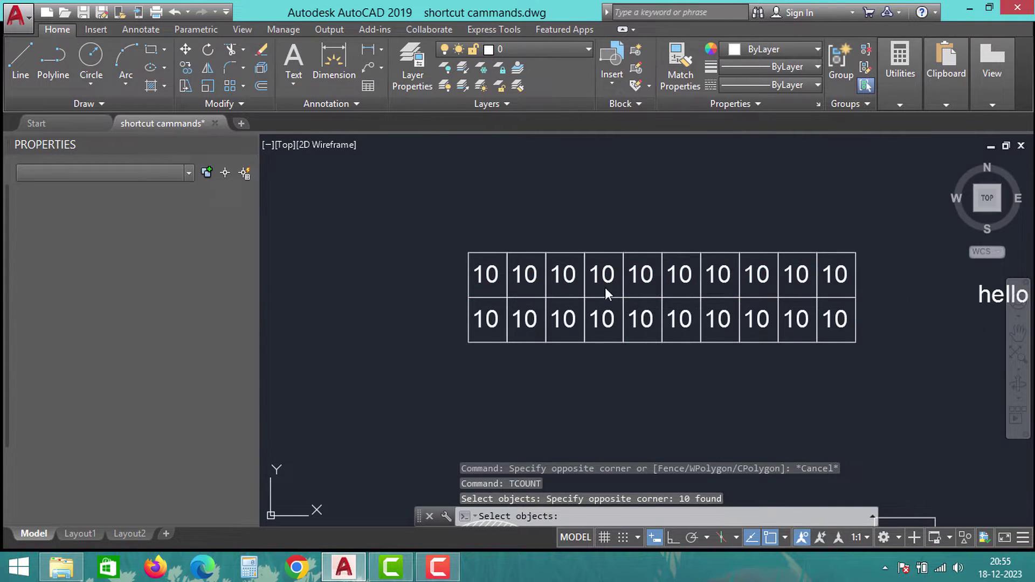
key(Return)
click(649, 327)
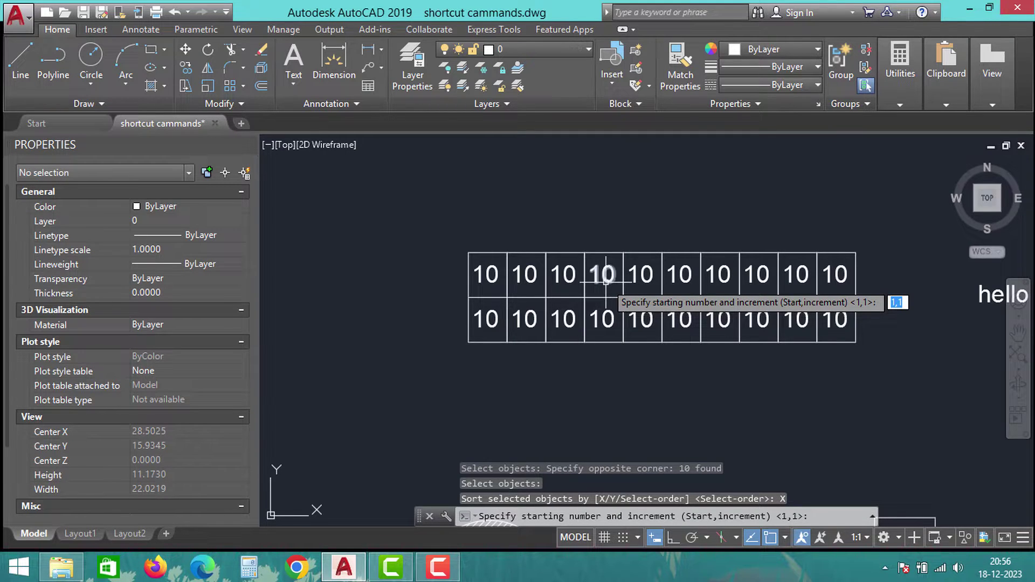
text(1)
key(Return)
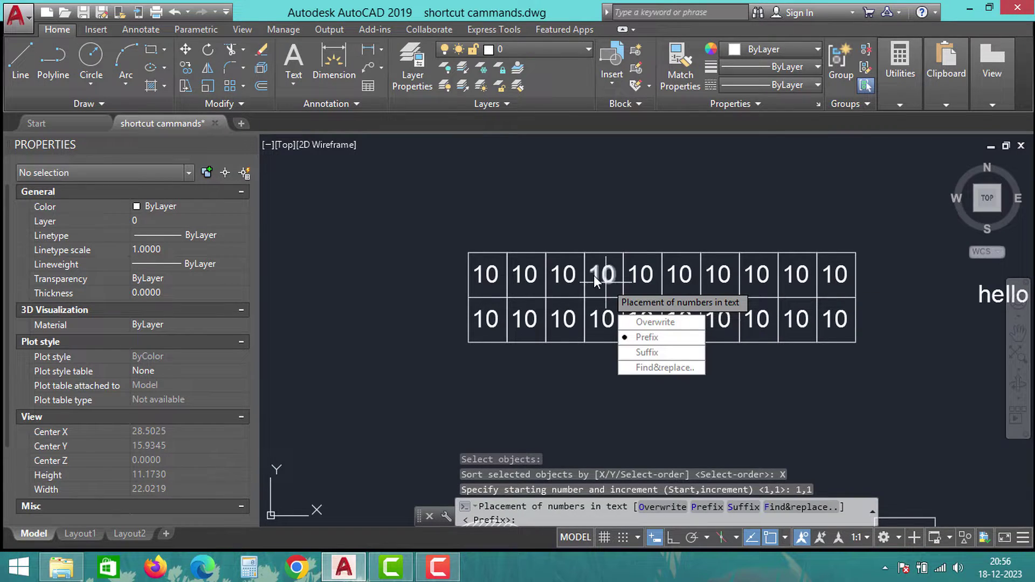
click(661, 323)
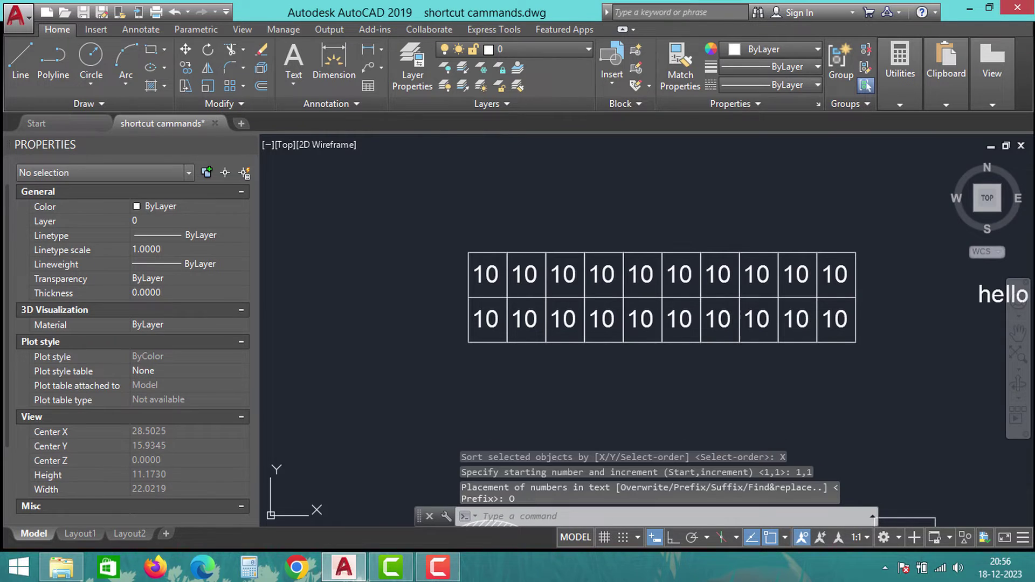
key(Escape)
key(Escape)
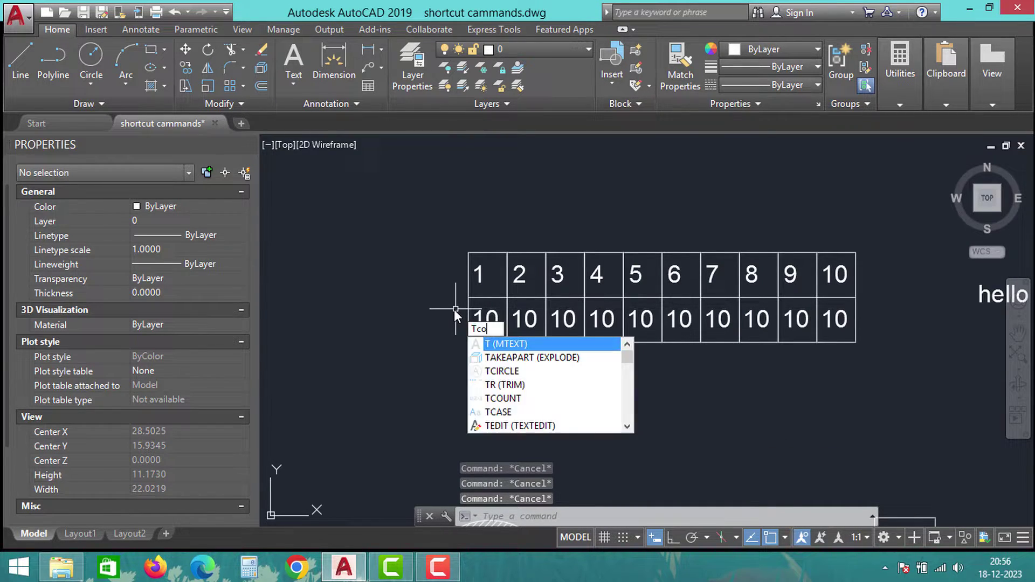
TCOUNT the bottom row's ten texts sorted by X, start 20, increment -1, overwriting
text(c)
key(Escape)
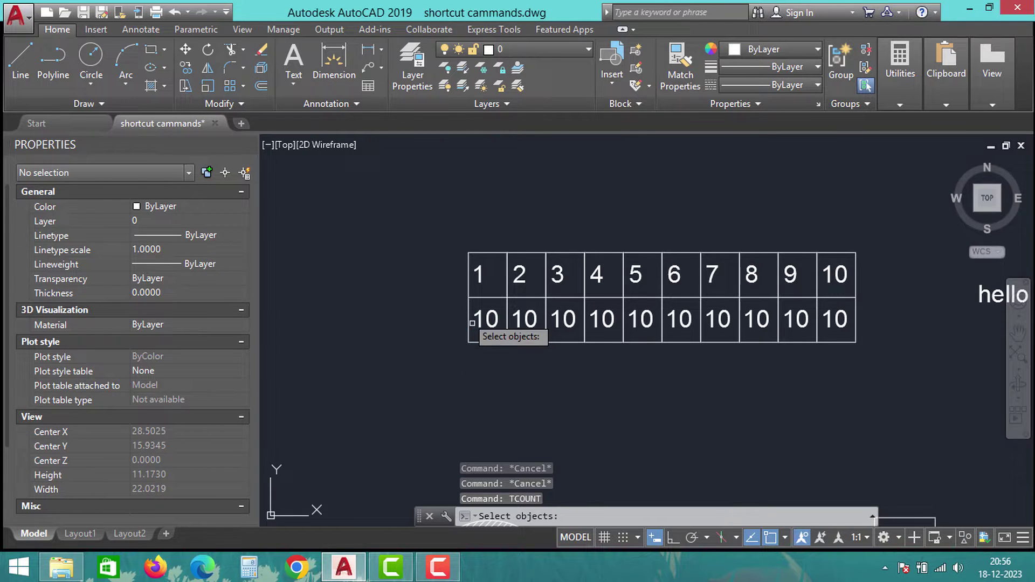
click(458, 305)
click(894, 366)
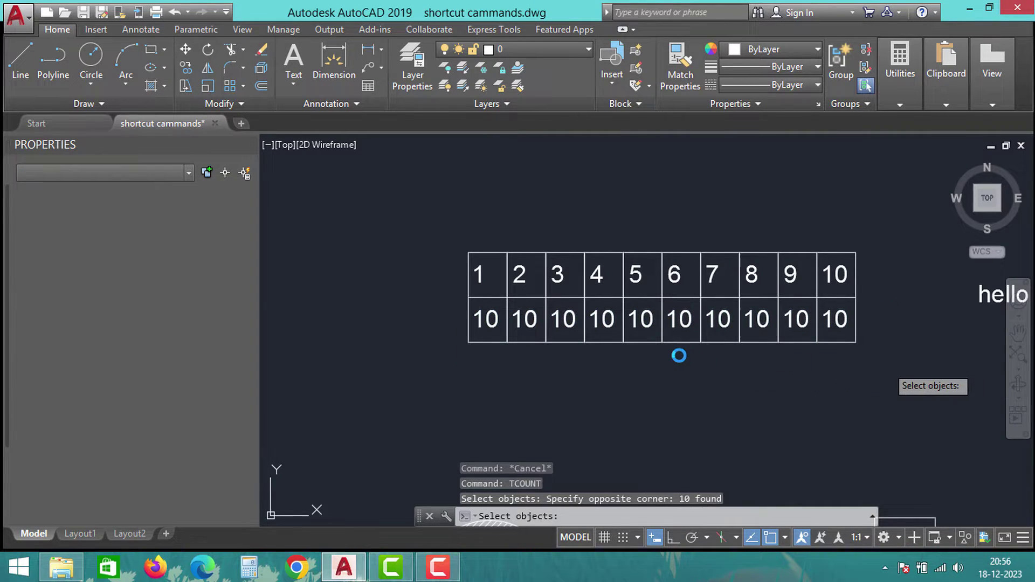
key(Return)
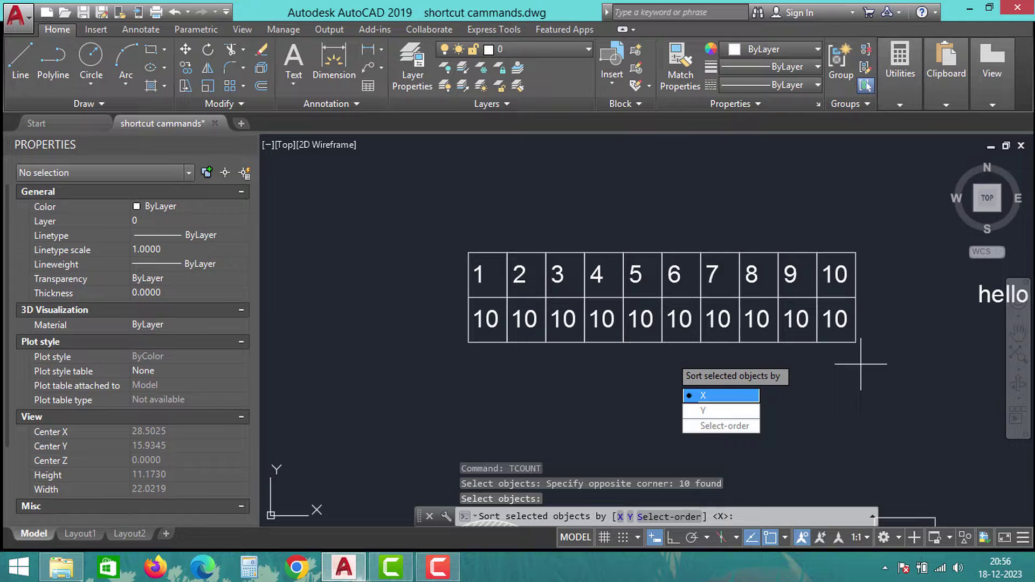
key(Return)
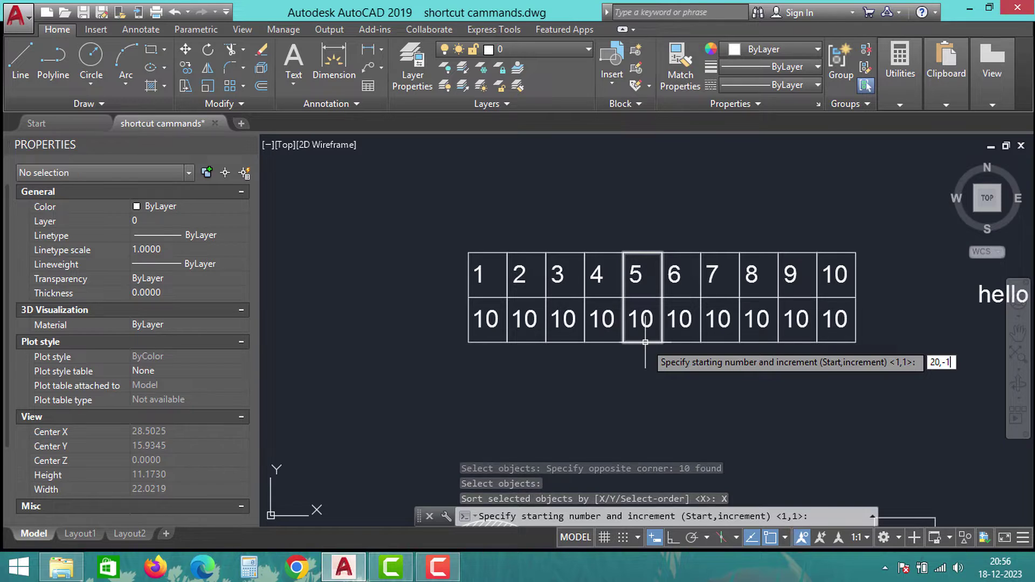
key(Return)
click(684, 383)
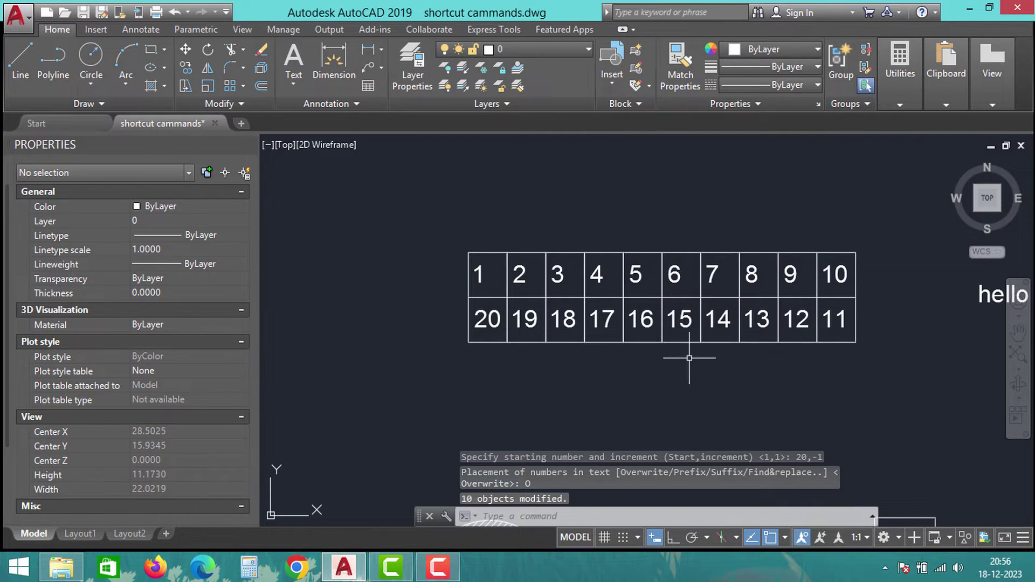
click(440, 302)
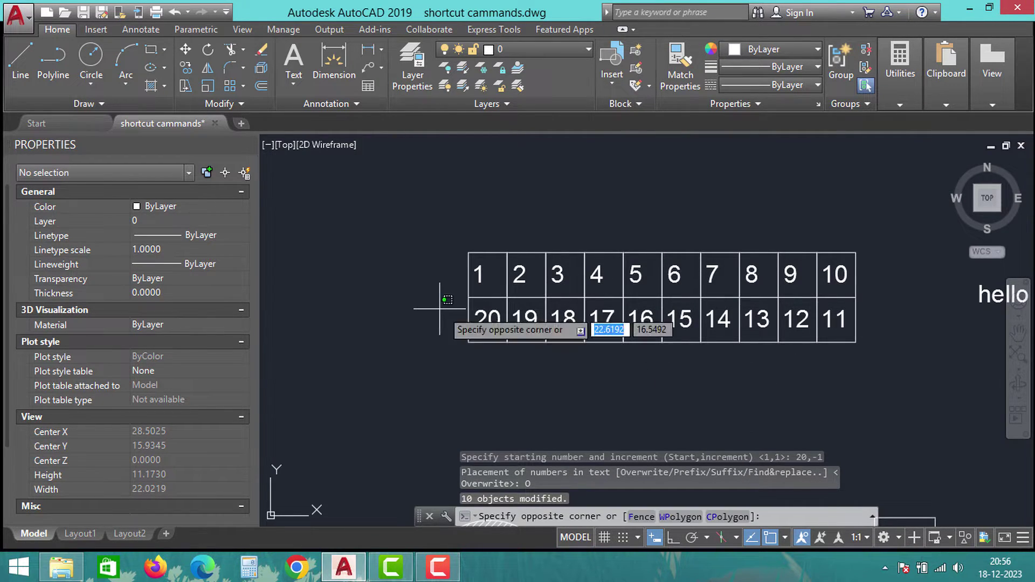
click(944, 402)
Pan and zoom over to the hello world text, clearing any selection
key(Escape)
scroll(693, 324, down, 3)
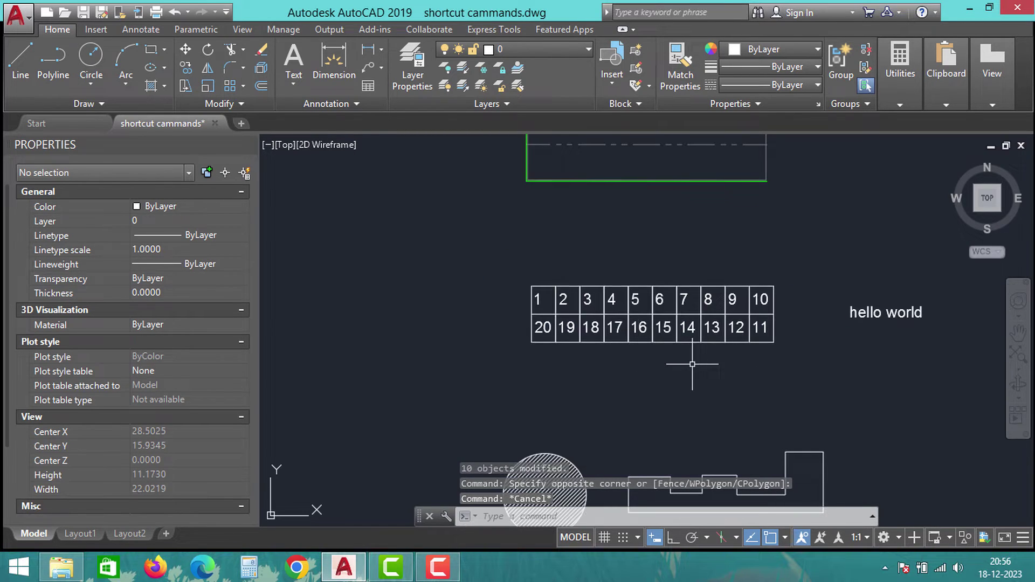
middle_drag(690, 357, 814, 347)
scroll(809, 324, up, 2)
key(Escape)
key(Escape)
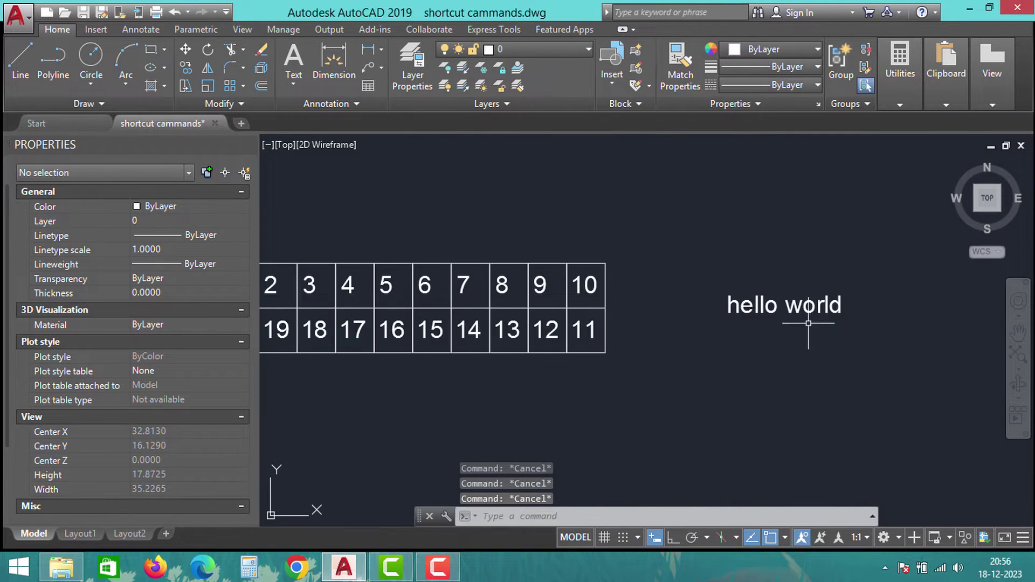
scroll(858, 306, up, 2)
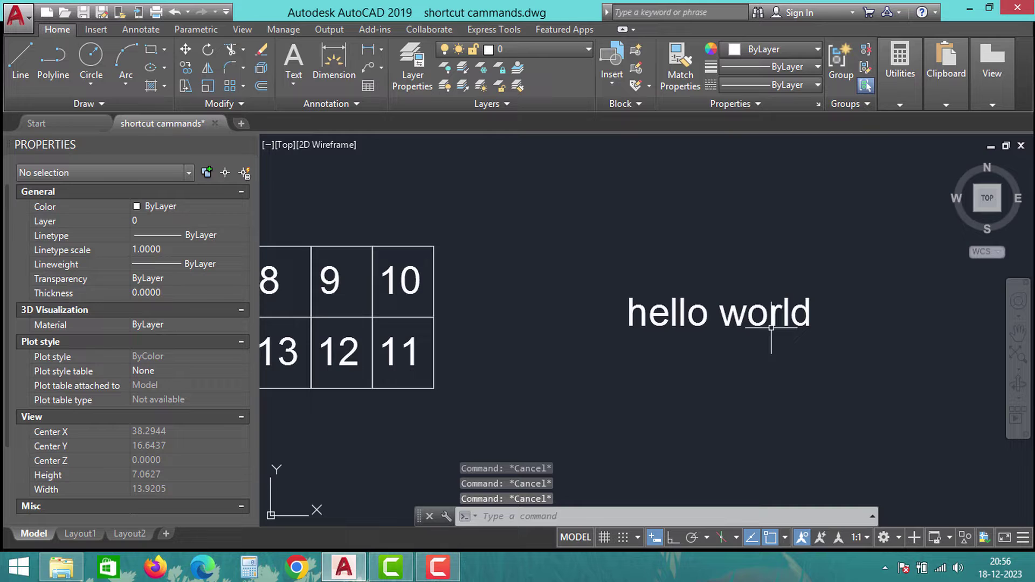
click(765, 313)
key(Escape)
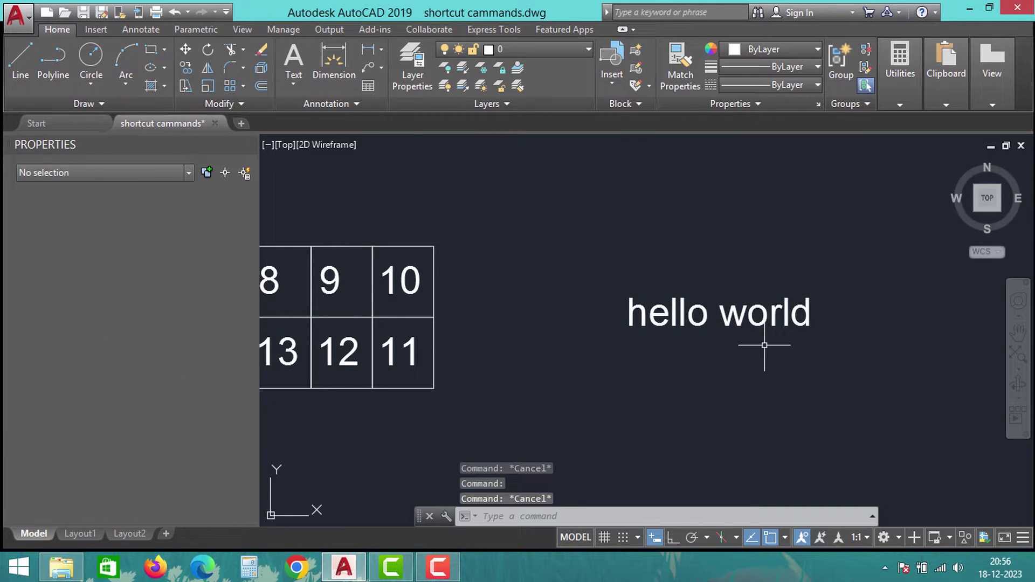
Run TCASE on the hello world text and choose UPPERCASE
text(t)
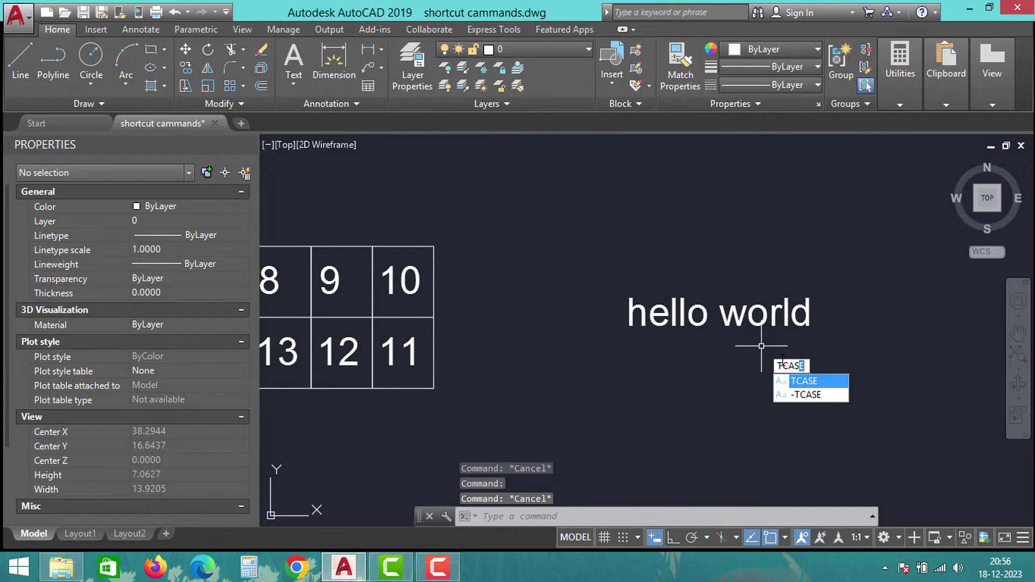
key(Return)
click(742, 315)
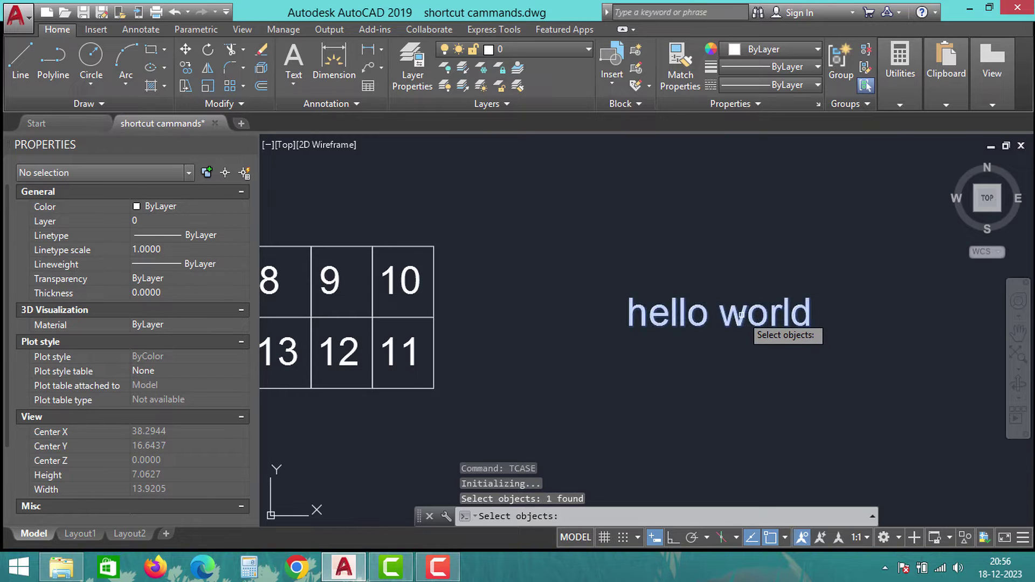
key(Return)
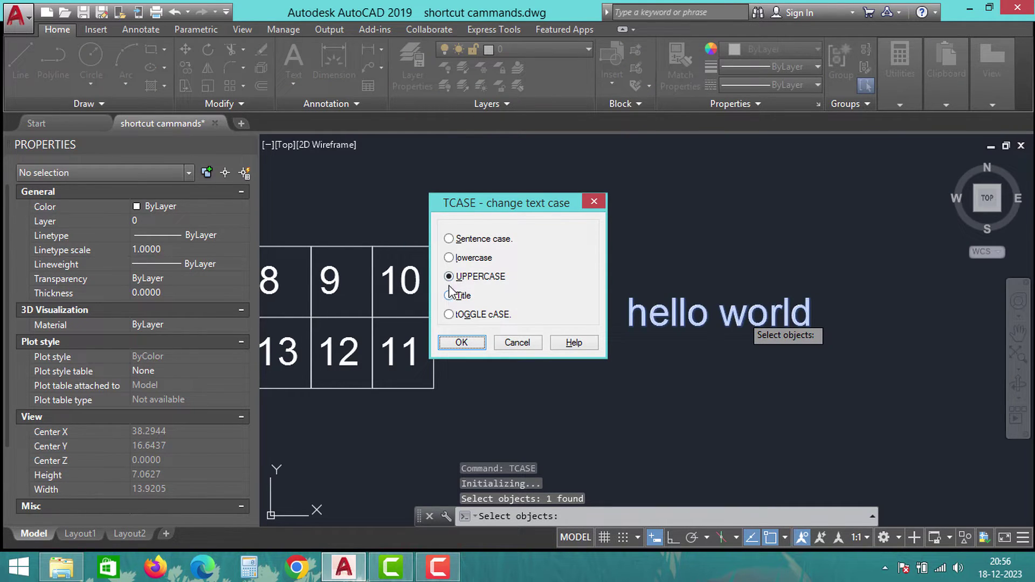
click(462, 343)
scroll(624, 302, down, 2)
click(662, 299)
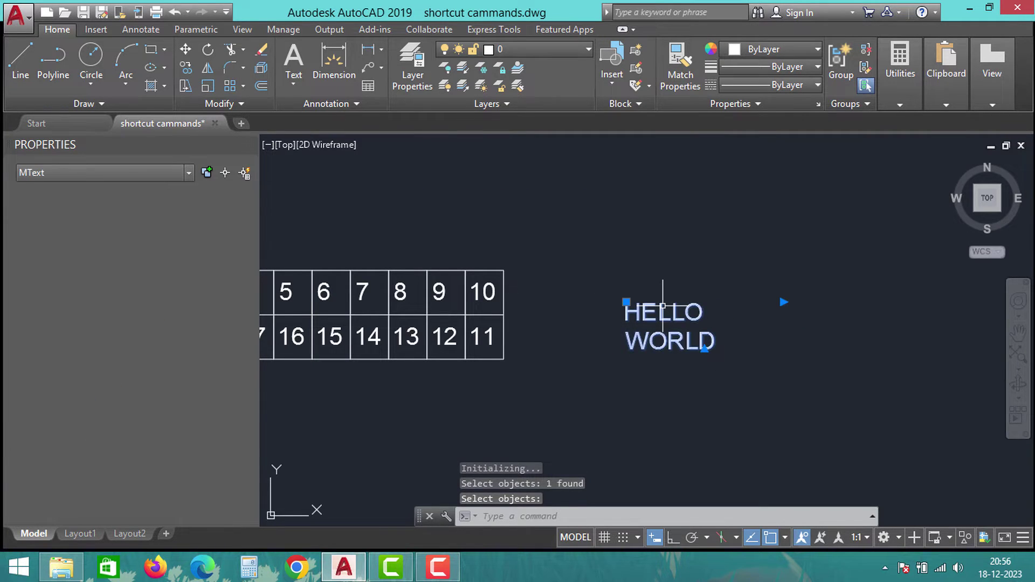
scroll(713, 284, down, 1)
Change the PIPE-1 block's lookup size from PVC 25, briefly PVC 40, to PVC 90
scroll(691, 338, down, 5)
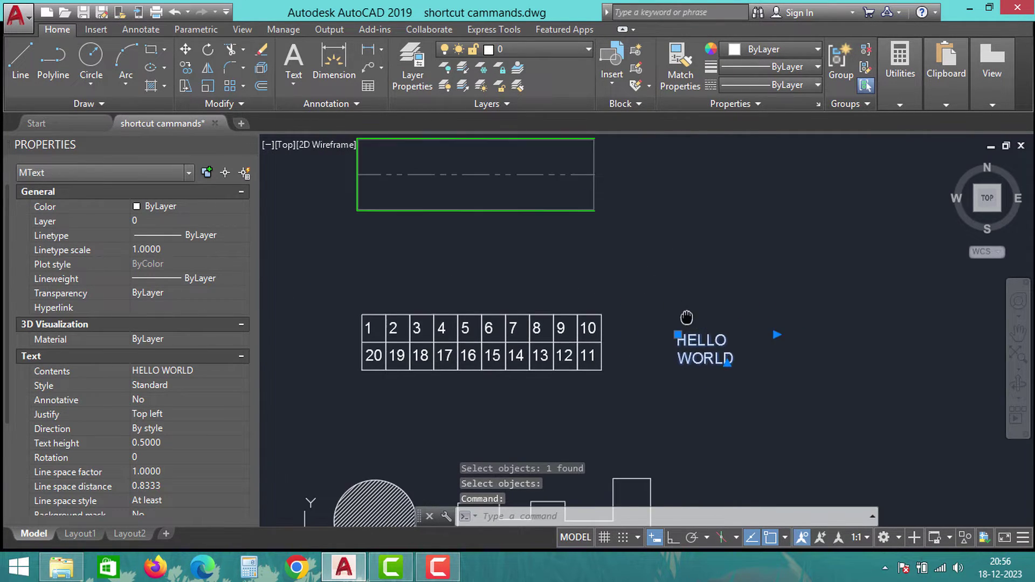
key(Escape)
key(Escape)
key(Escape)
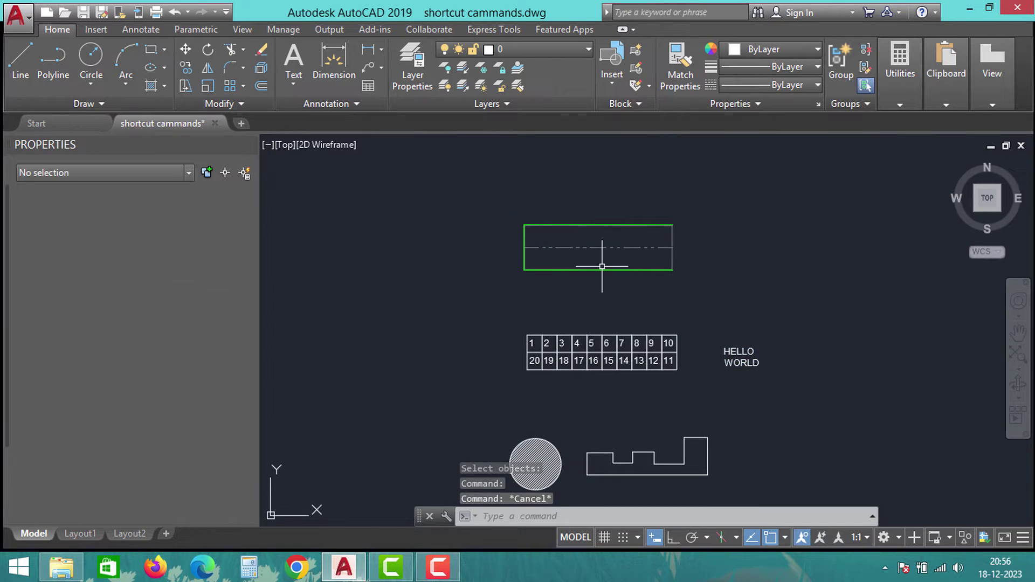
scroll(534, 216, up, 3)
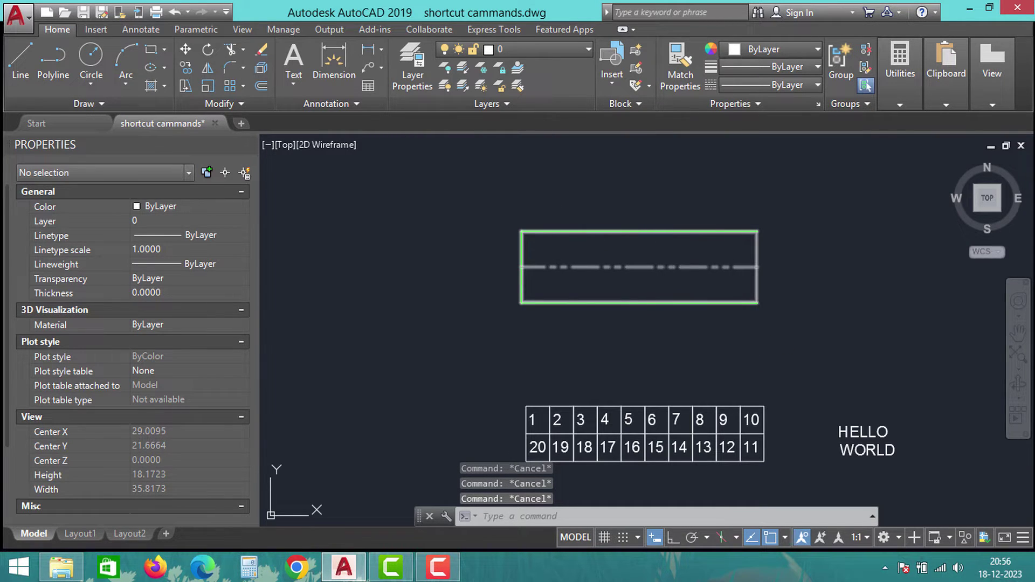
click(553, 231)
click(575, 224)
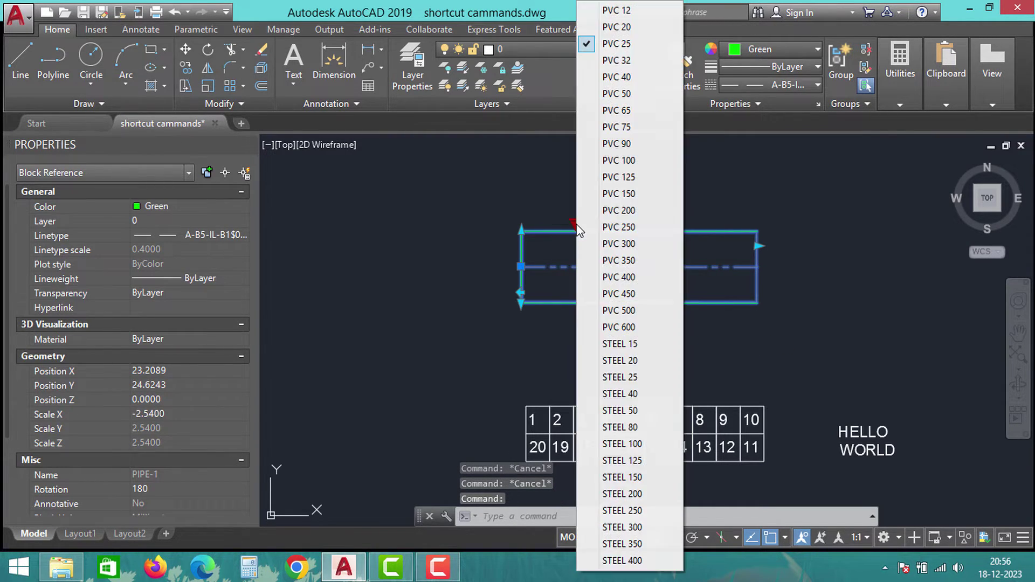
click(617, 76)
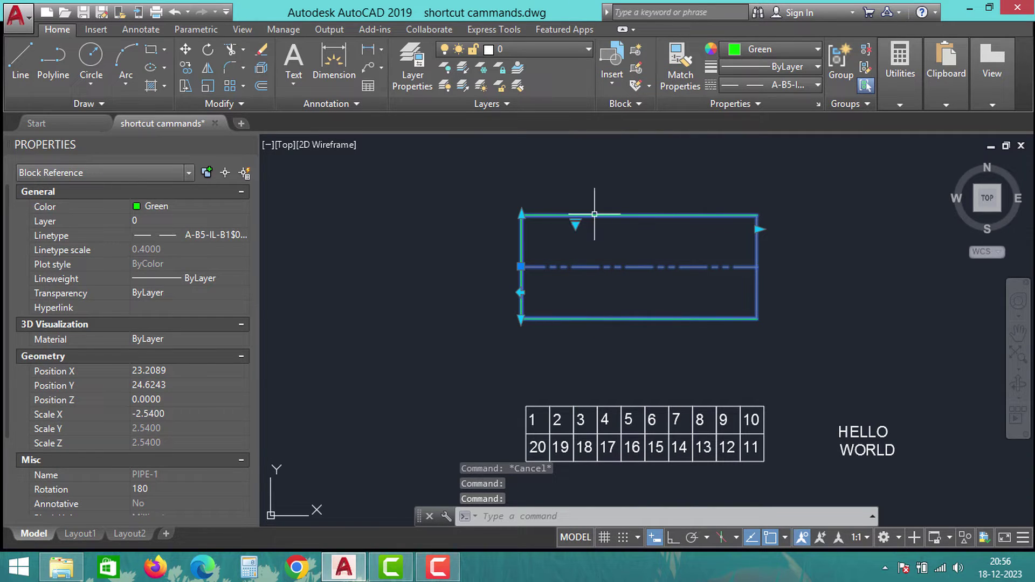
click(577, 224)
click(634, 143)
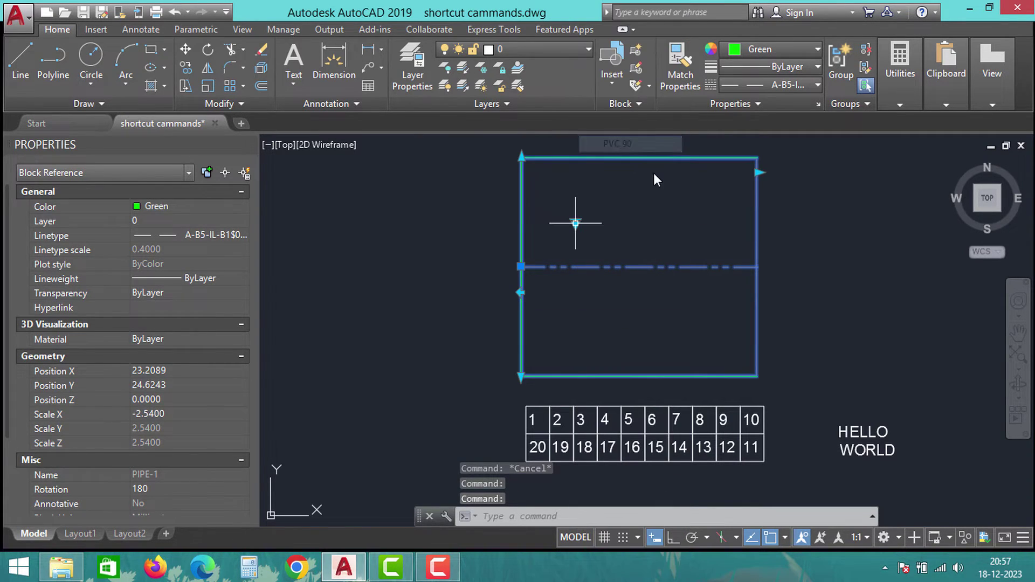
key(Escape)
key(Escape)
mouse_move(895, 101)
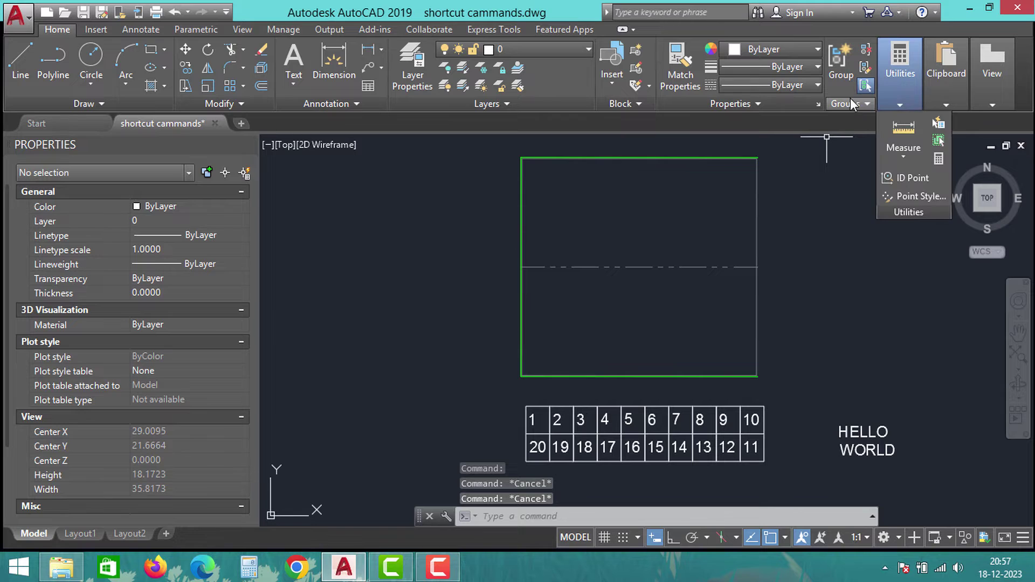
click(904, 151)
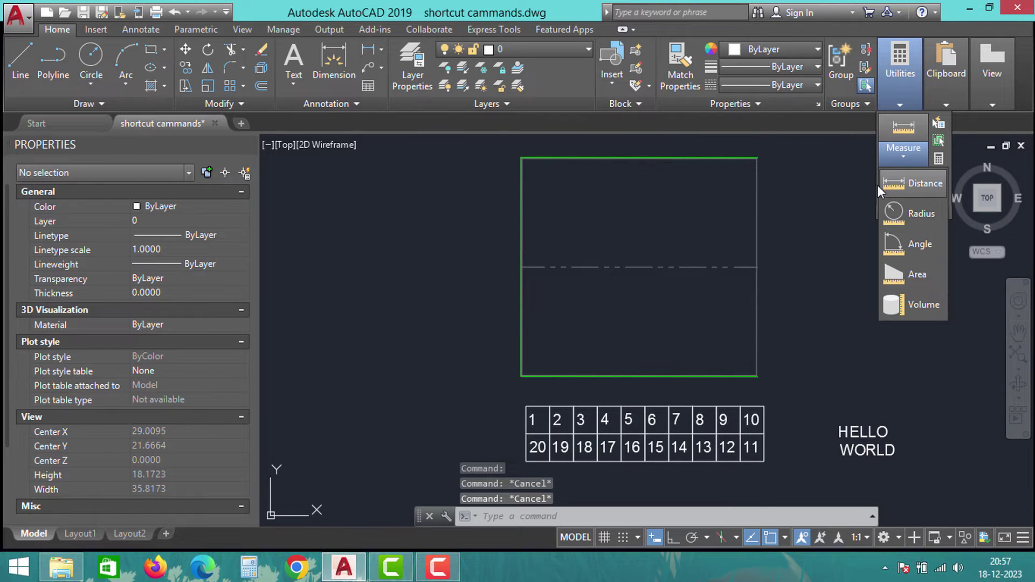
click(887, 184)
click(547, 159)
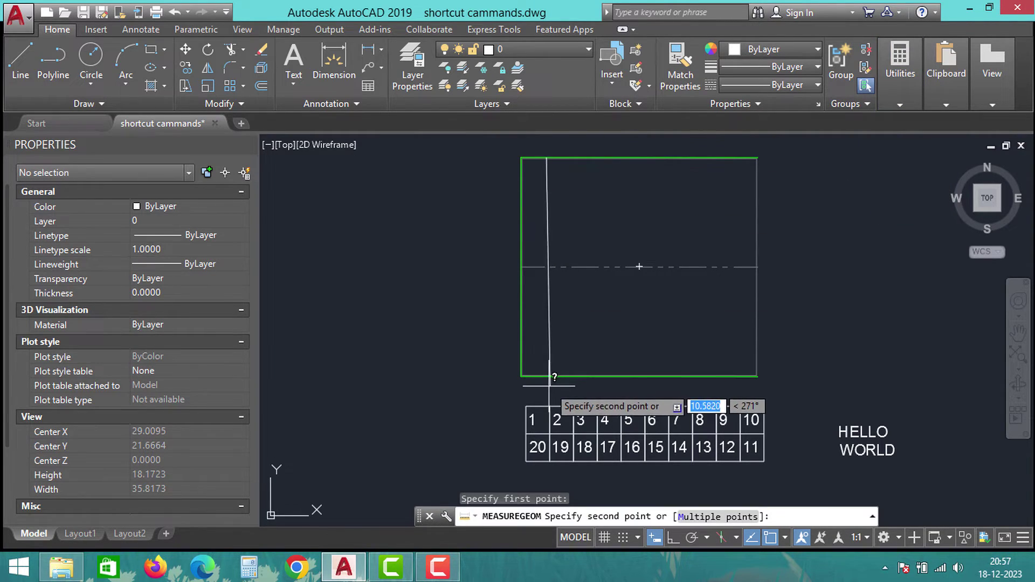
key(Escape)
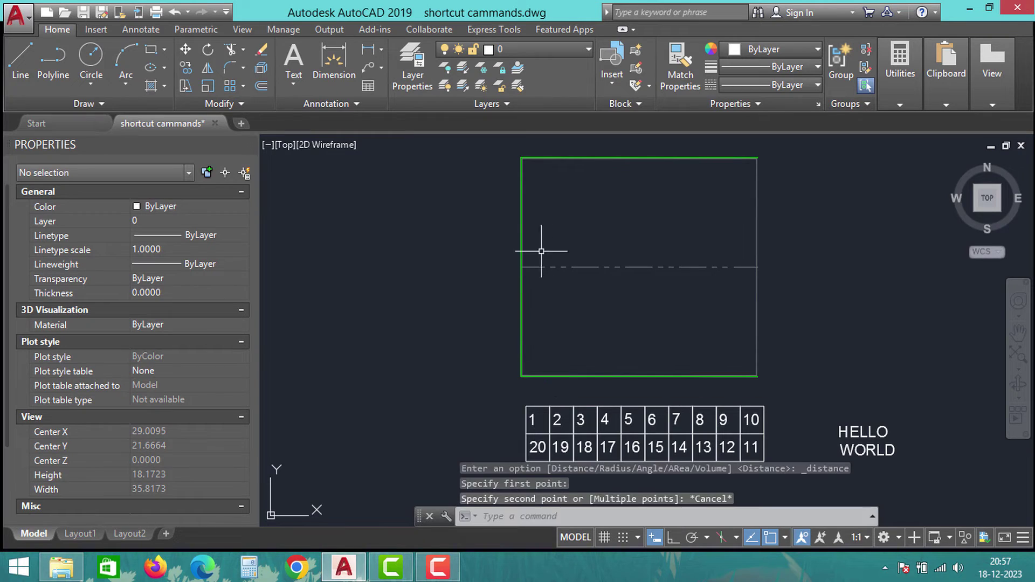
scroll(533, 288, down, 2)
click(900, 64)
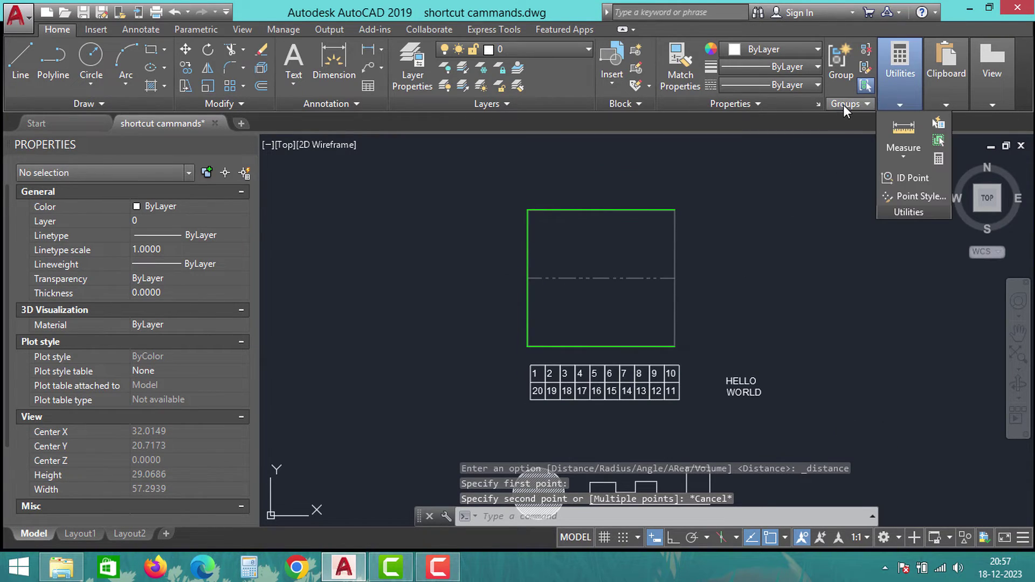
click(908, 157)
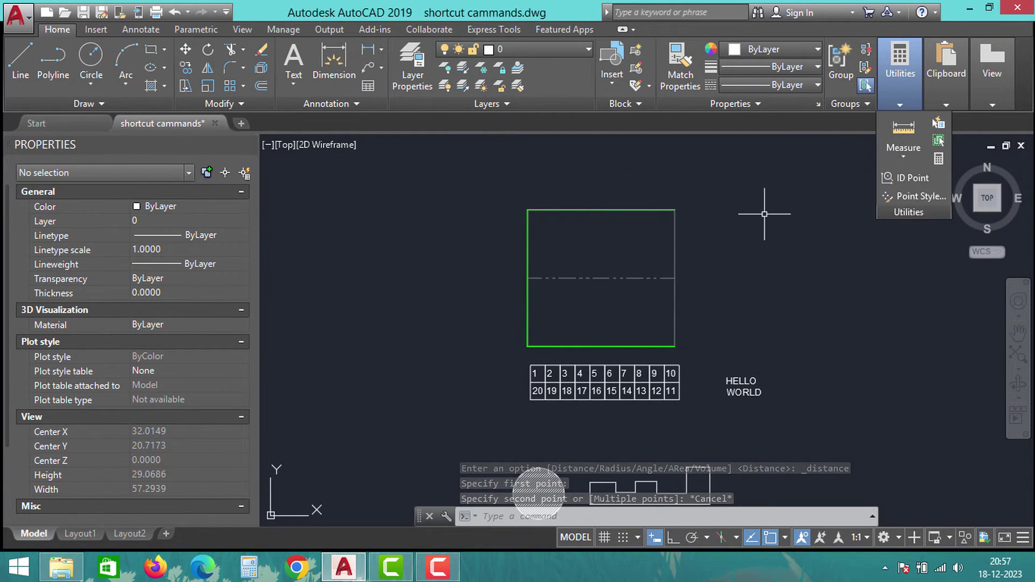
key(Escape)
key(Escape)
scroll(604, 229, down, 2)
key(Escape)
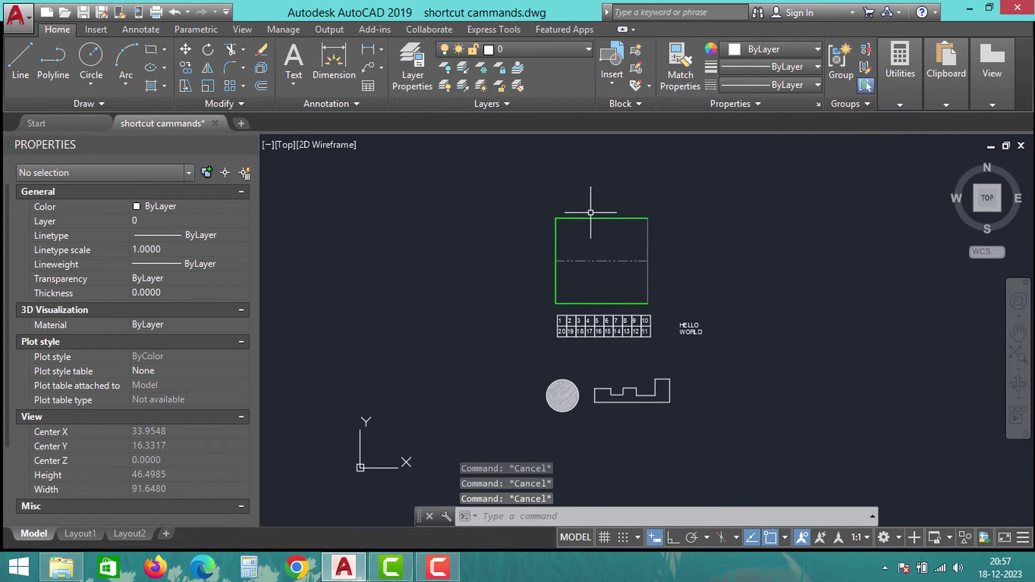
click(486, 174)
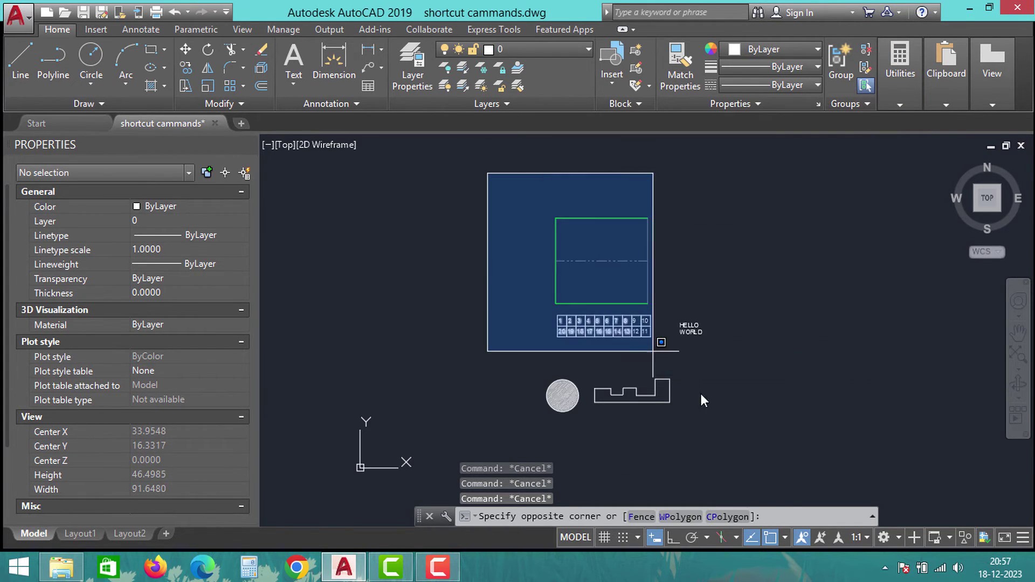
click(785, 438)
key(Escape)
key(Escape)
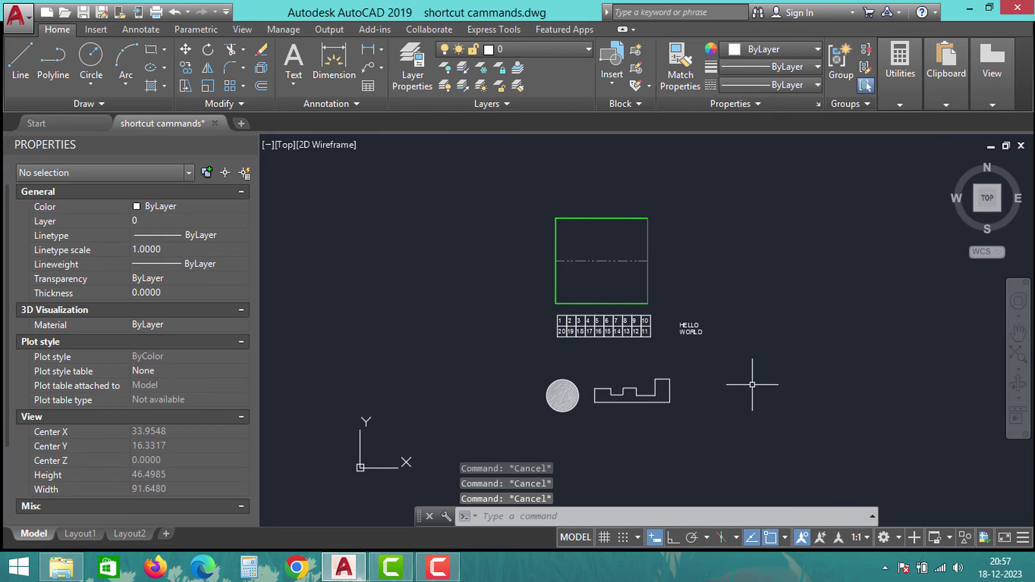
scroll(720, 304, up, 2)
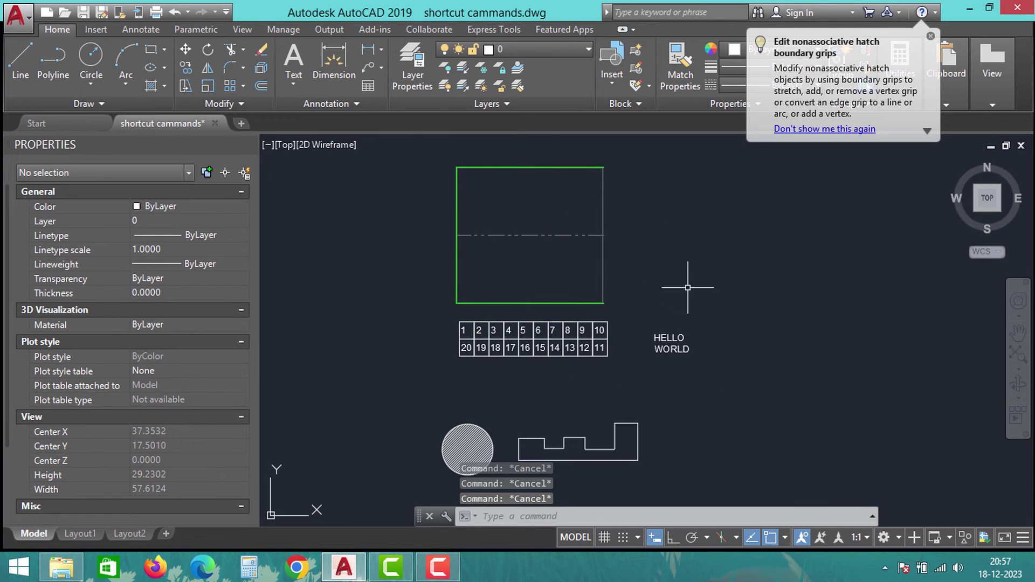
middle_drag(720, 296, 719, 277)
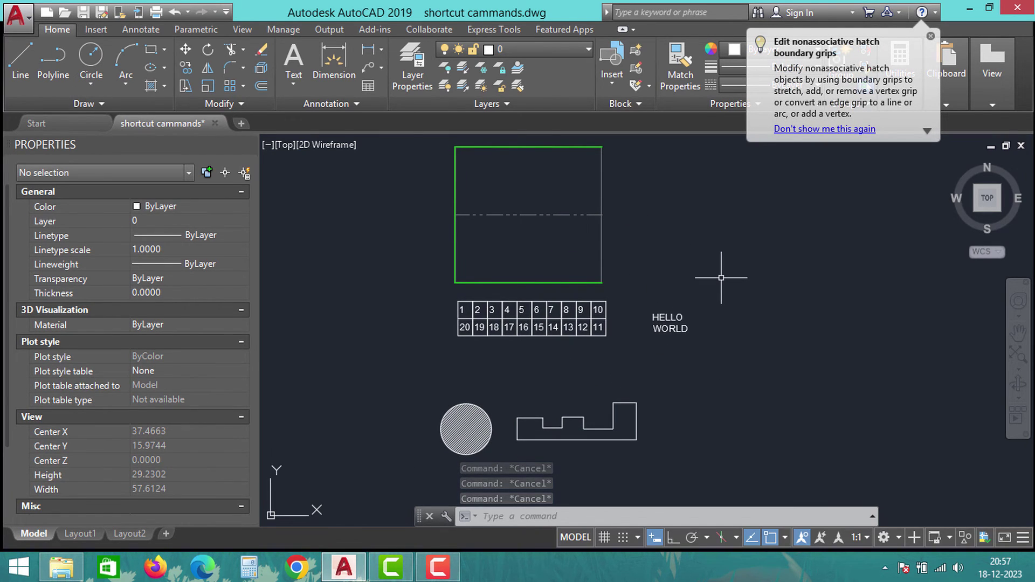